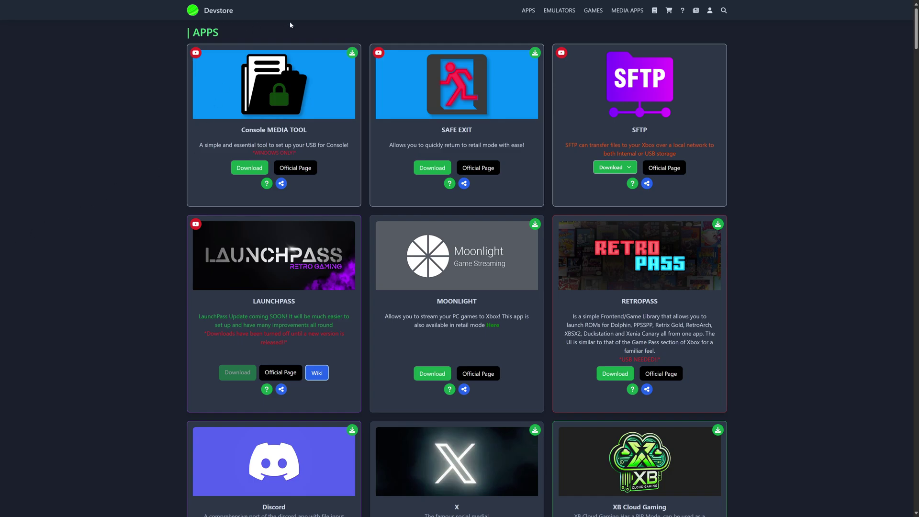
Browse the Devstore catalogue through the apps and emulators sections to the TouchHLE (ALPHA) entry.
middle_click(762, 57)
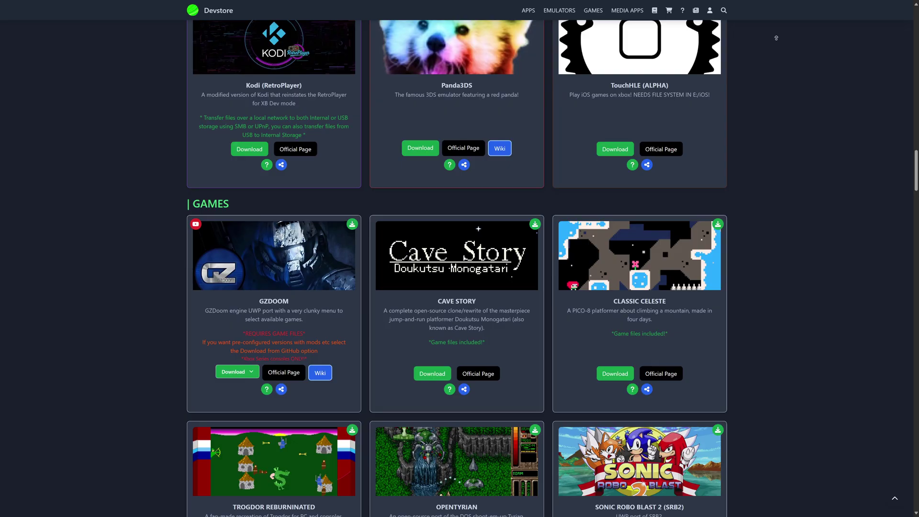
left_click(759, 90)
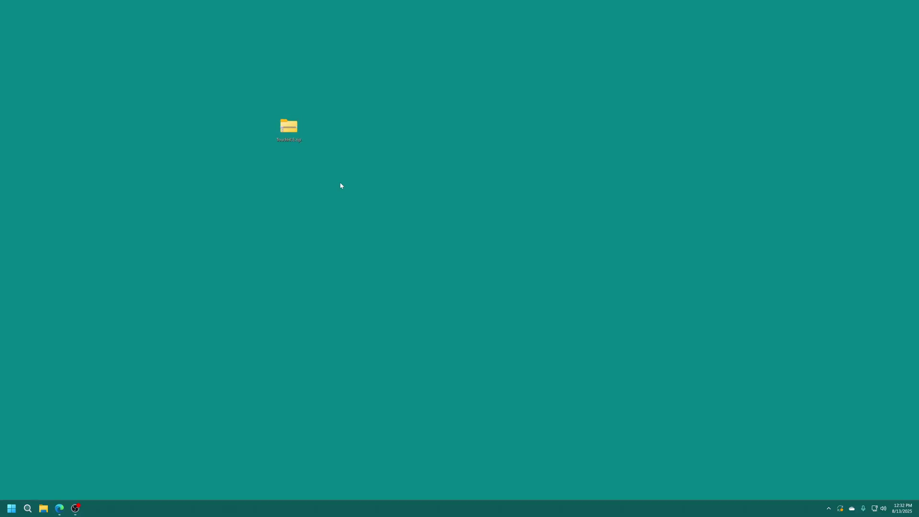
Extract TouchHLE.zip on the desktop into its own folder with 7-Zip and open the extracted folder.
left_click_drag(268, 148, 323, 188)
right_click(288, 133)
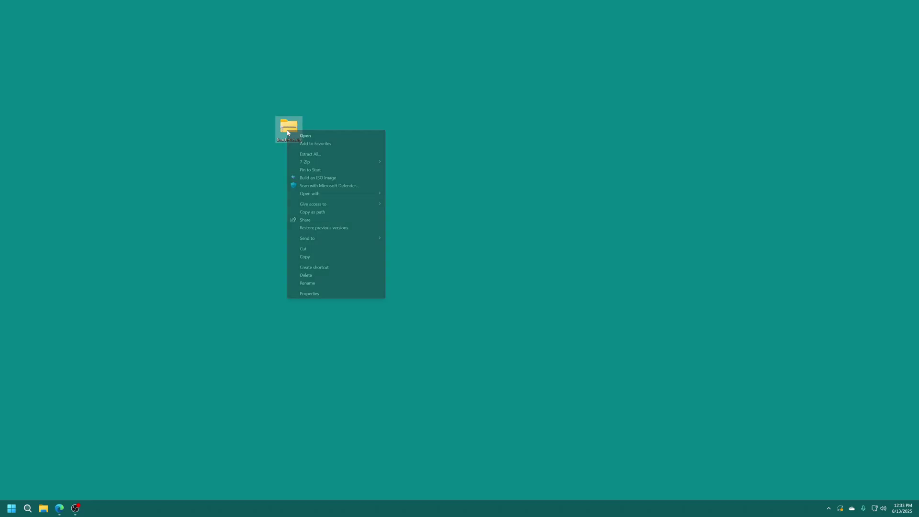
mouse_move(358, 162)
left_click(442, 194)
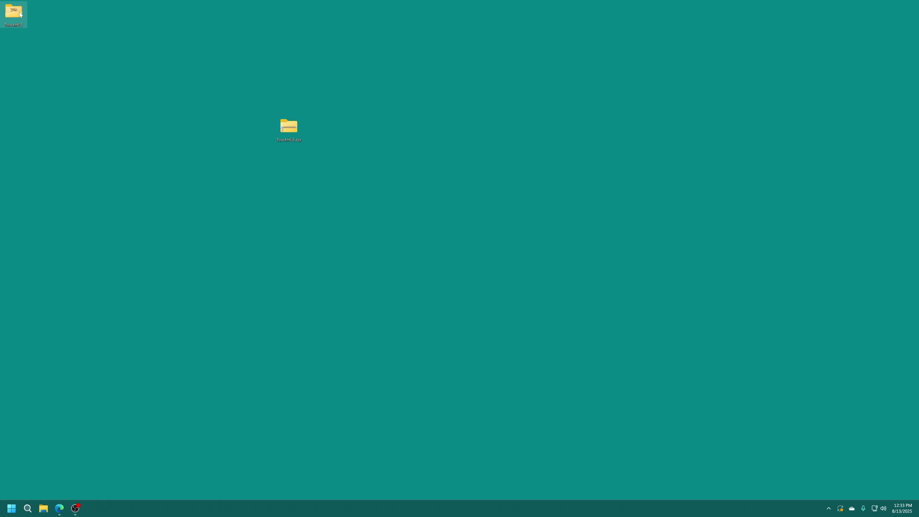
double_click(13, 12)
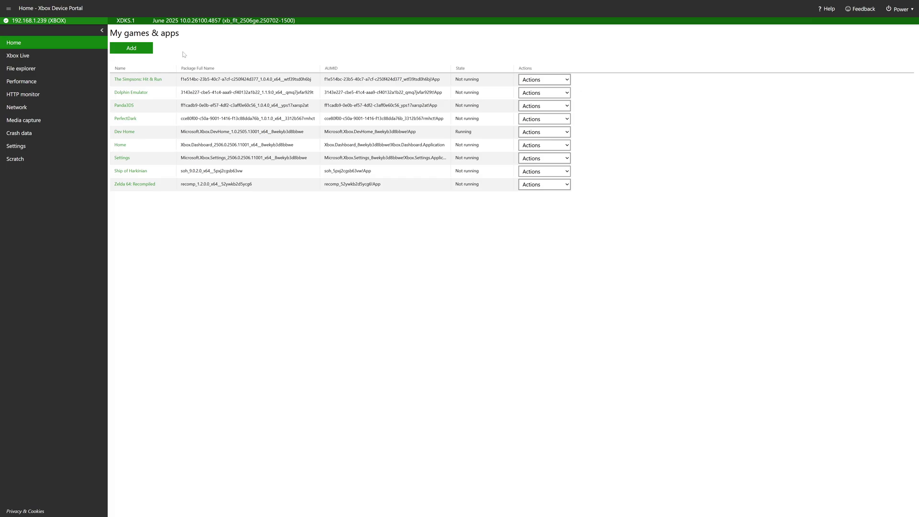
In Xbox Device Portal, add a new application using TouchHLE_1.0.5.0_x64_Debug.msixbundle from the desktop TouchHLE folder and proceed to its dependencies.
left_click(142, 50)
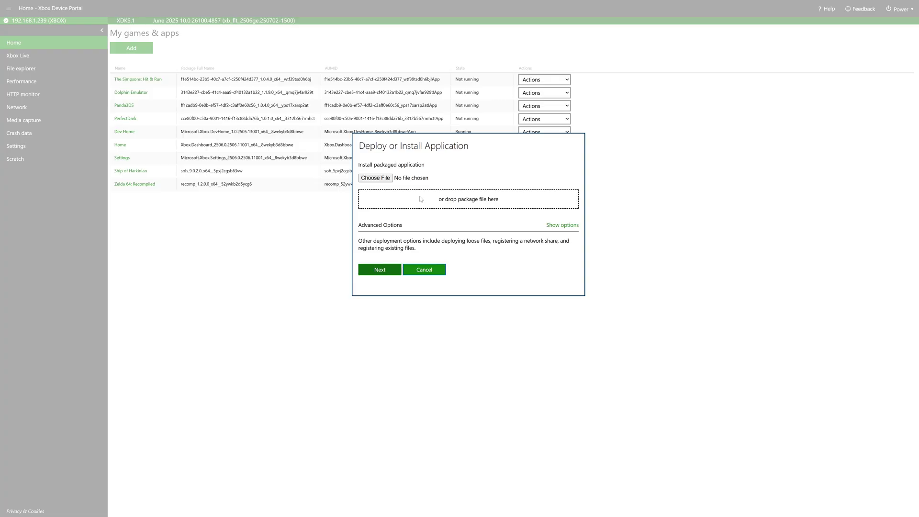
left_click(383, 179)
left_click(125, 73)
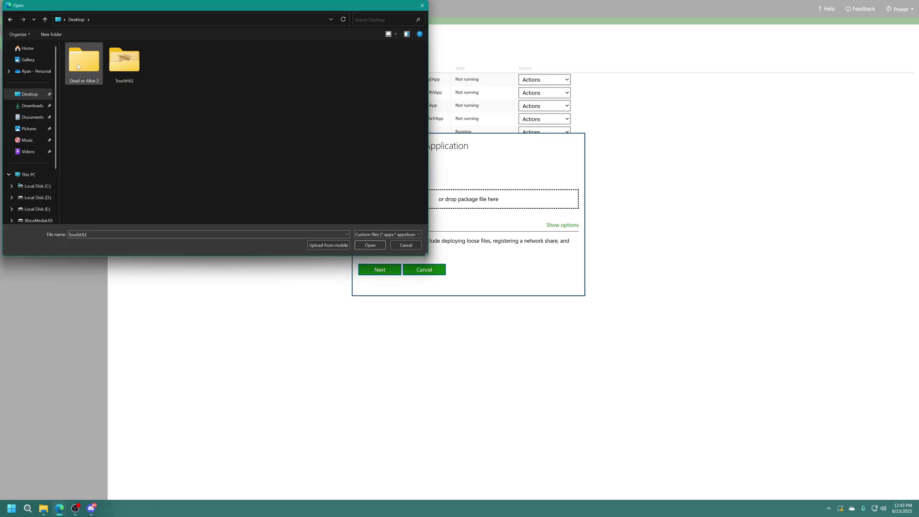
double_click(127, 66)
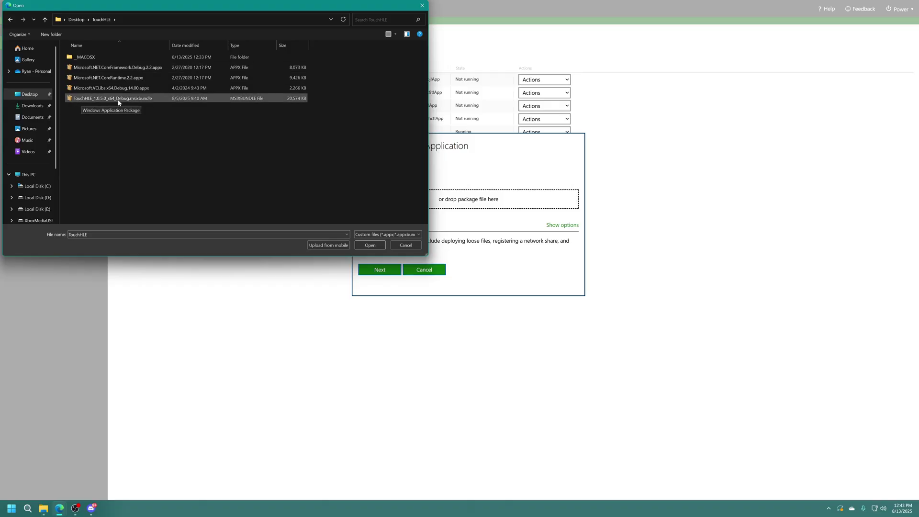
double_click(136, 99)
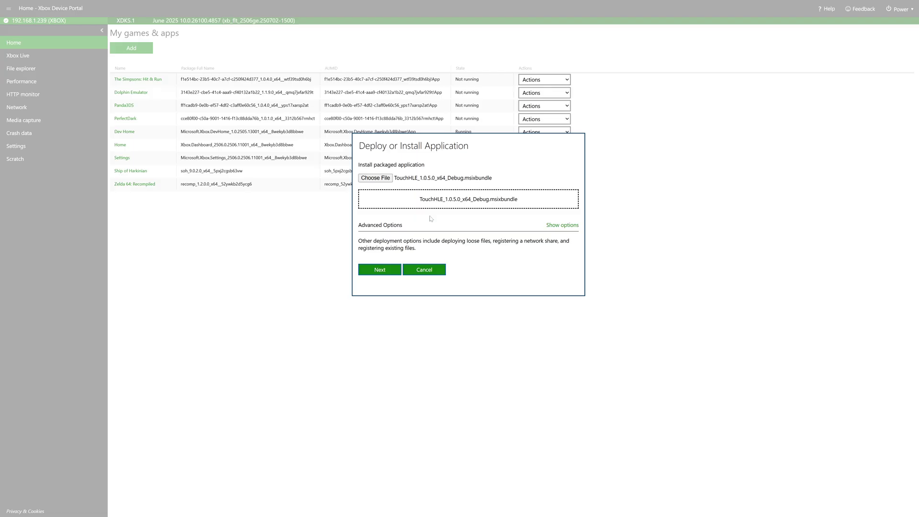
left_click(395, 272)
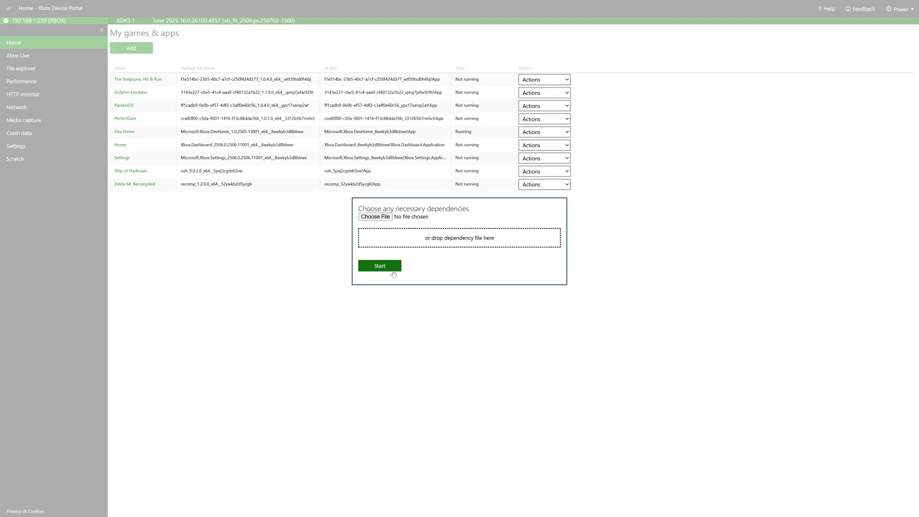
Add the Microsoft.NET.CoreFramework.Debug.2.2, Microsoft.NET.CoreRuntime.2.2 and Microsoft.VCLibs.x64.Debug.14.00 packages as dependencies and start the installation.
left_click(381, 217)
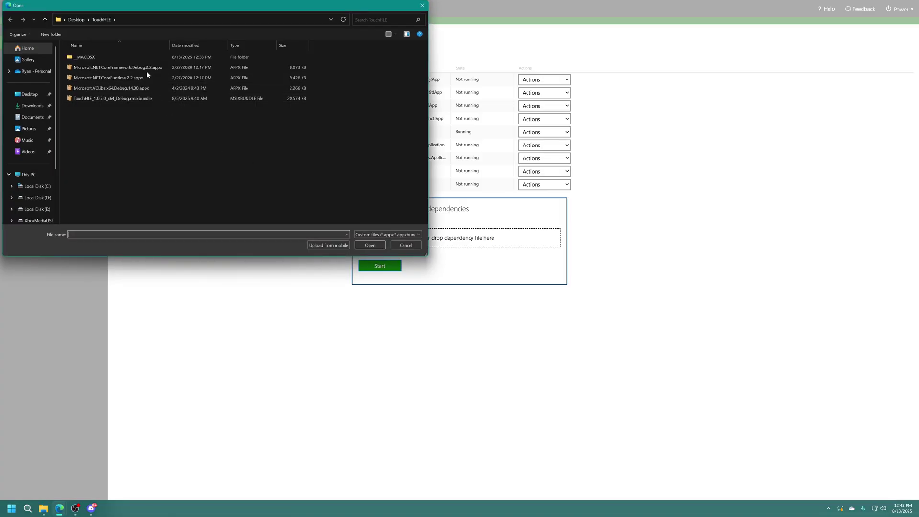
double_click(147, 69)
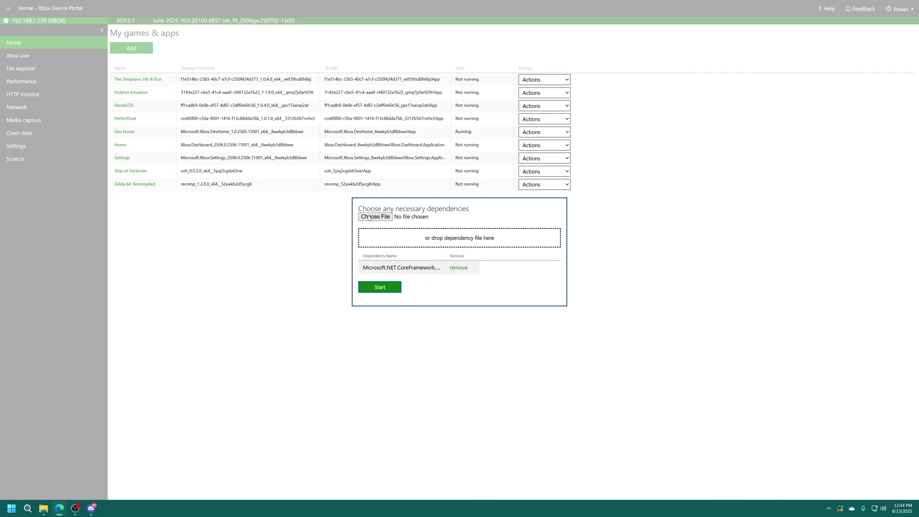
left_click(369, 218)
double_click(144, 77)
left_click(376, 217)
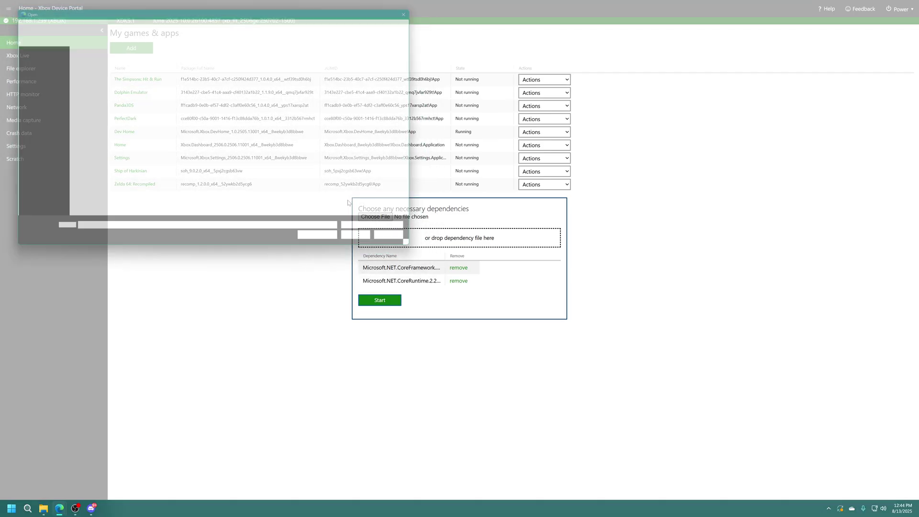
double_click(129, 100)
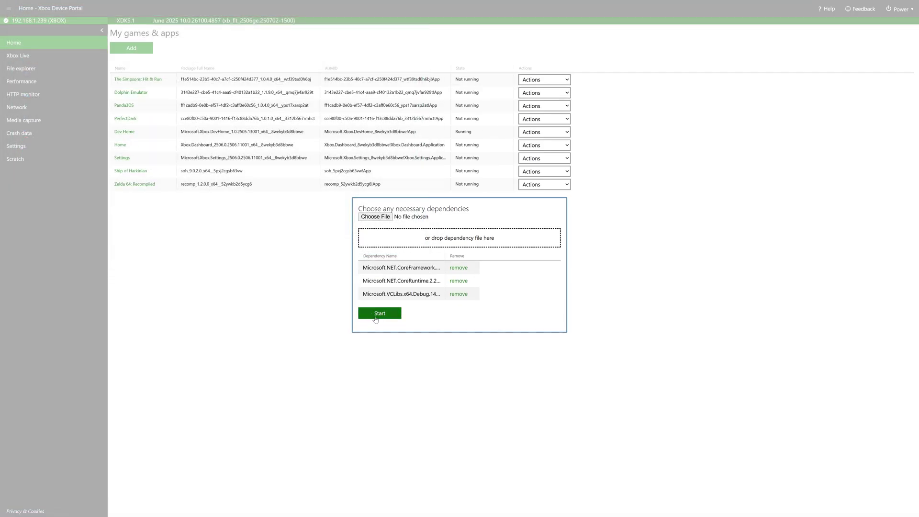
left_click(390, 315)
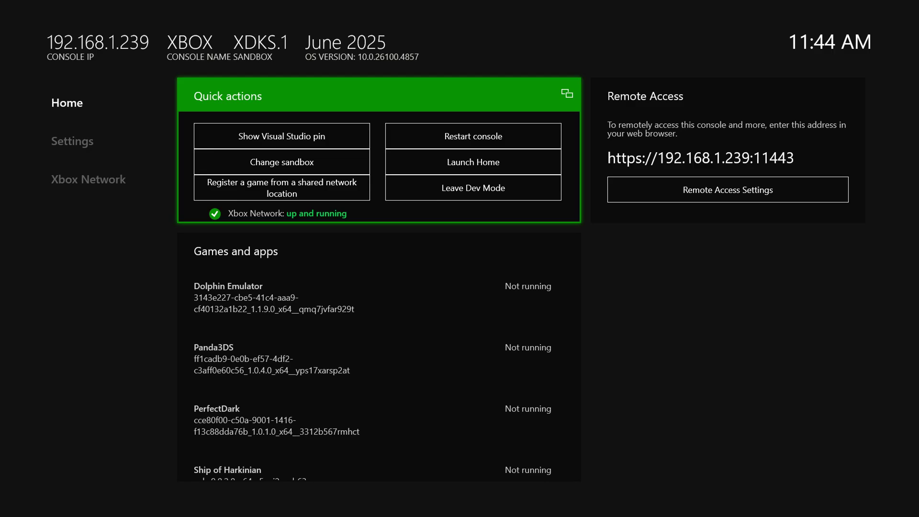
On the console's Dev Home, find TouchHLE under Games and apps and open its app details.
key("Down")
key("Down")
key("Down")
key("Down")
key("Down")
key("Down")
key("Down")
key("Down")
key("Down")
key("Down")
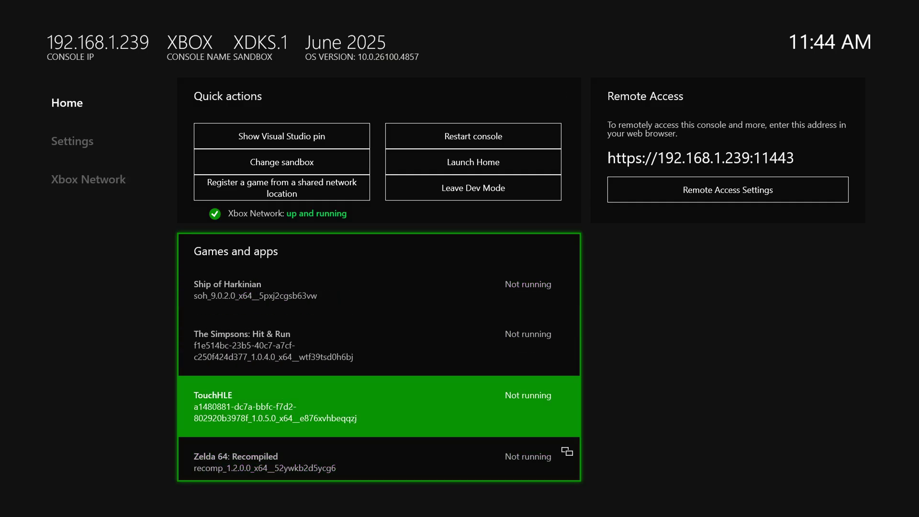
key("Menu")
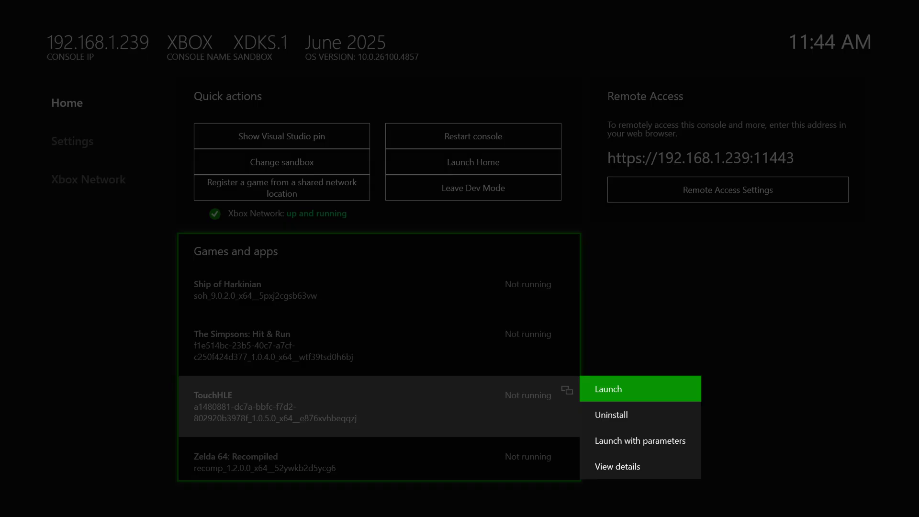
key("Down")
key("Down")
key("Down")
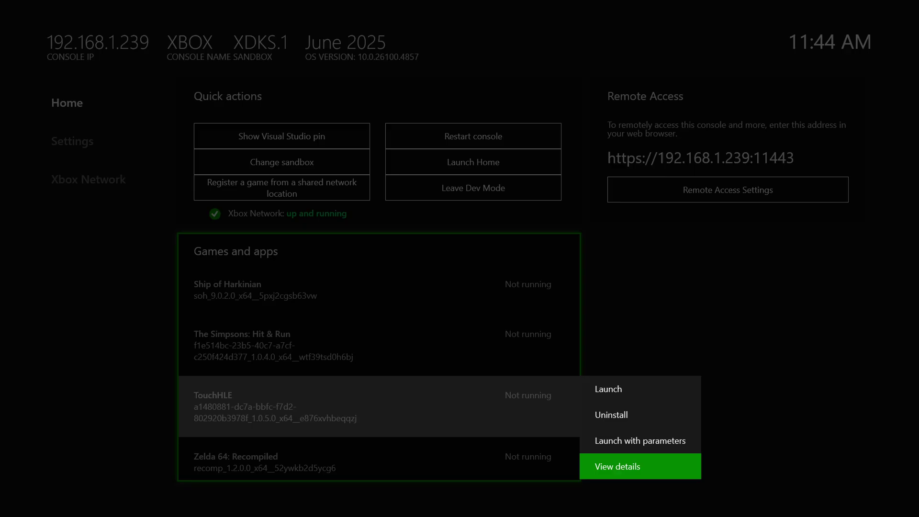
key("Return")
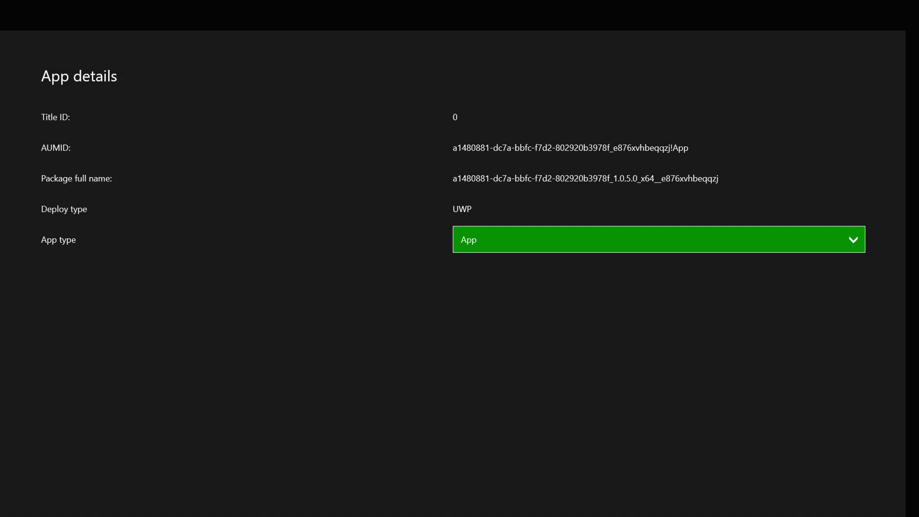
Change TouchHLE's app type and close its app details.
key("Return")
key("Up")
key("Return")
key("Escape")
Restart the console from the Dev Home quick actions.
key("Up")
key("Up")
key("Up")
key("Up")
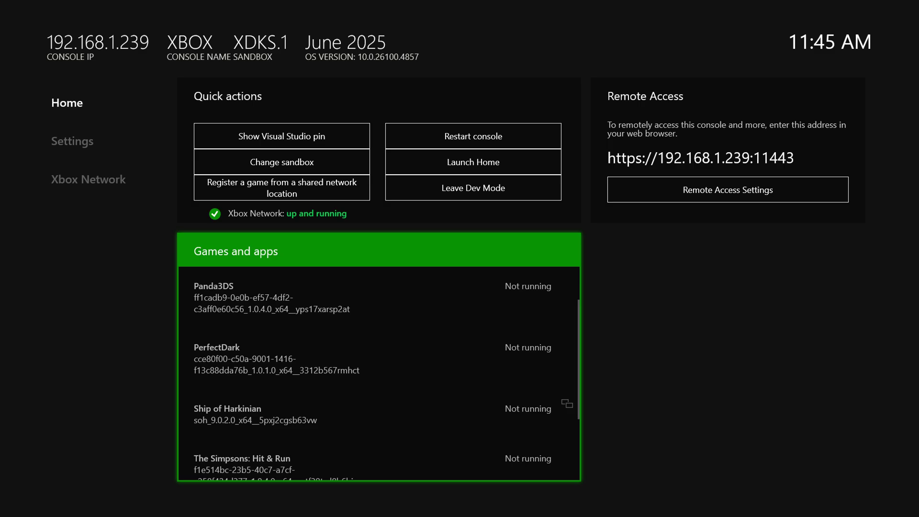
key("Return")
key("Right")
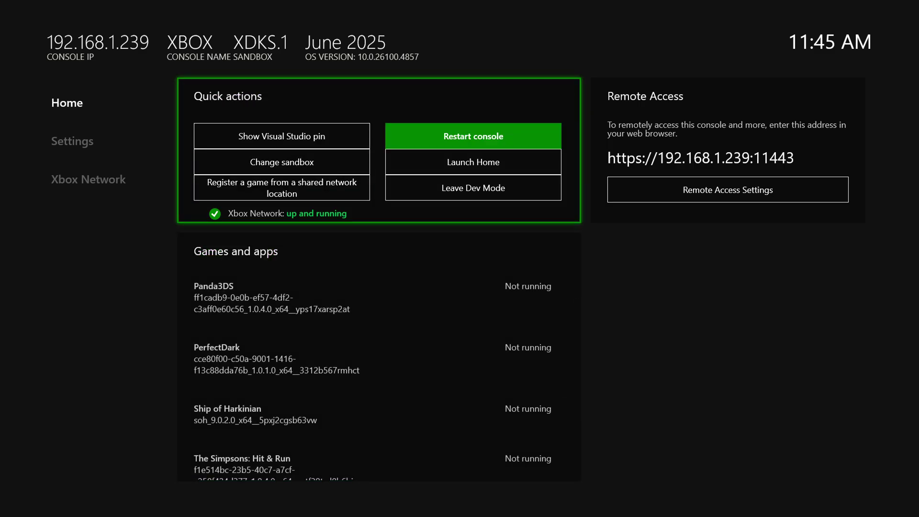
key("Return")
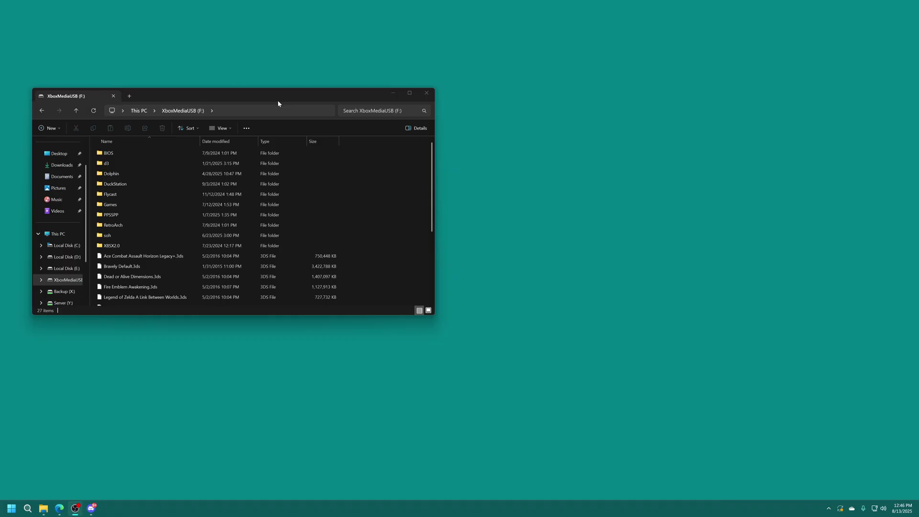
In File Explorer on the PC, create a folder named iOS in the root of XboxMediaUSB (F:) and refresh the listing.
right_click(391, 186)
mouse_move(417, 265)
left_click(495, 263)
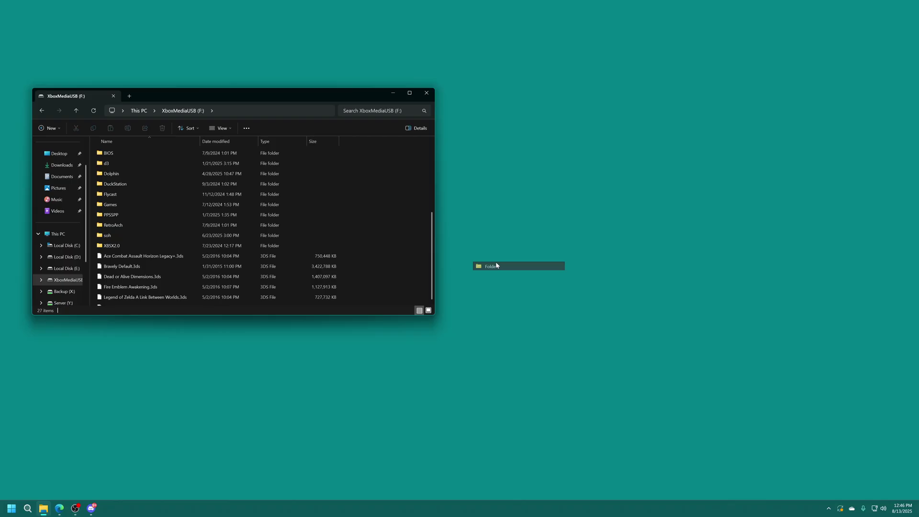
type("i")
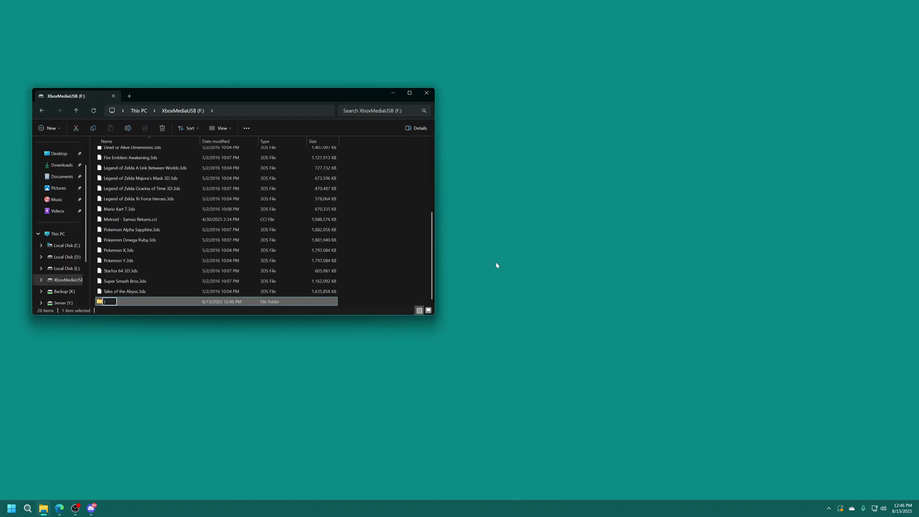
type("OS")
left_click(387, 204)
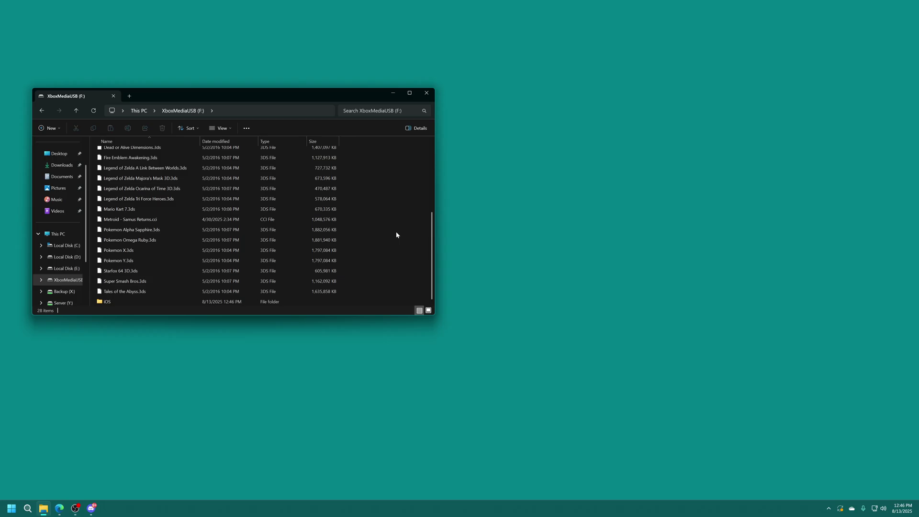
right_click(388, 206)
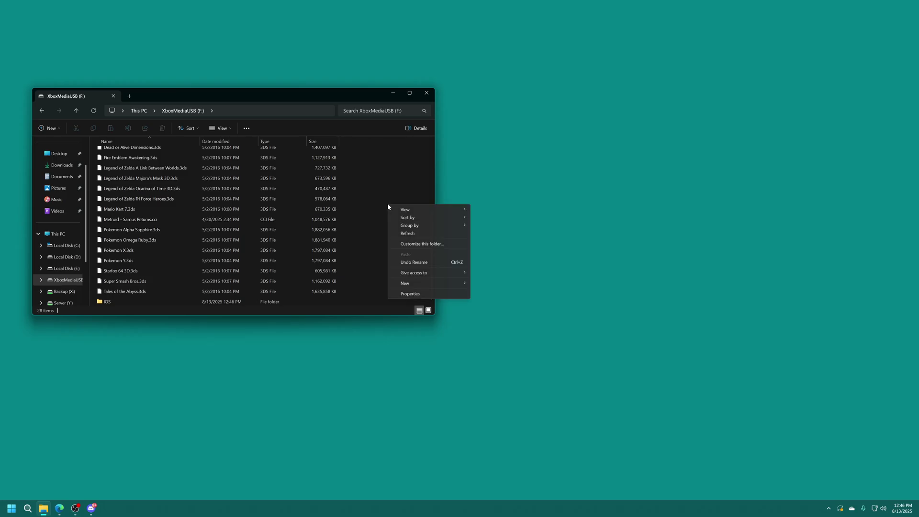
left_click(409, 234)
left_click(327, 218)
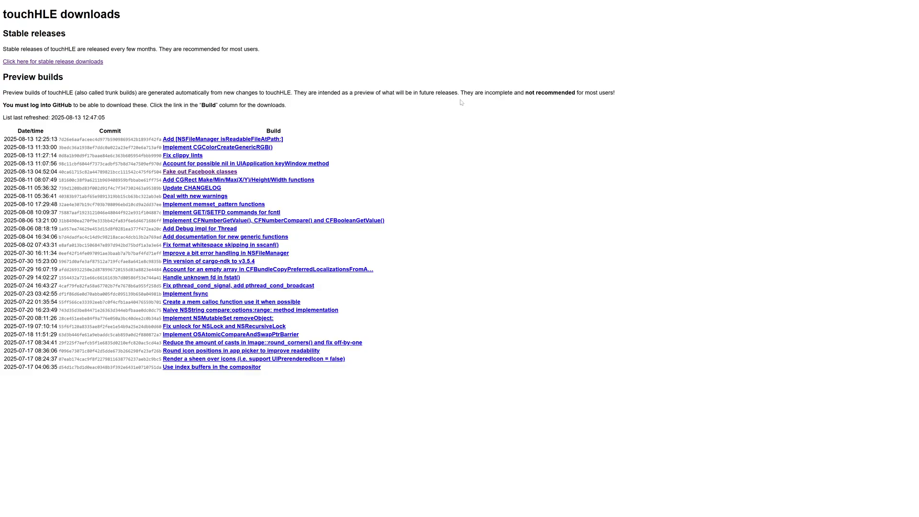
Go from the touchHLE downloads page to the stable releases and download touchHLE_v0.2.2_Windows_x86_64.zip.
left_click(77, 63)
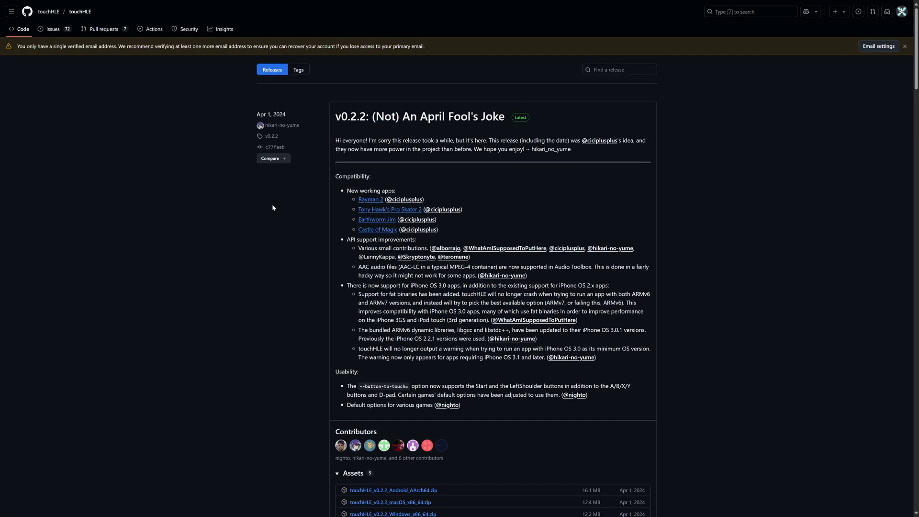
scroll(269, 202, "down", 5)
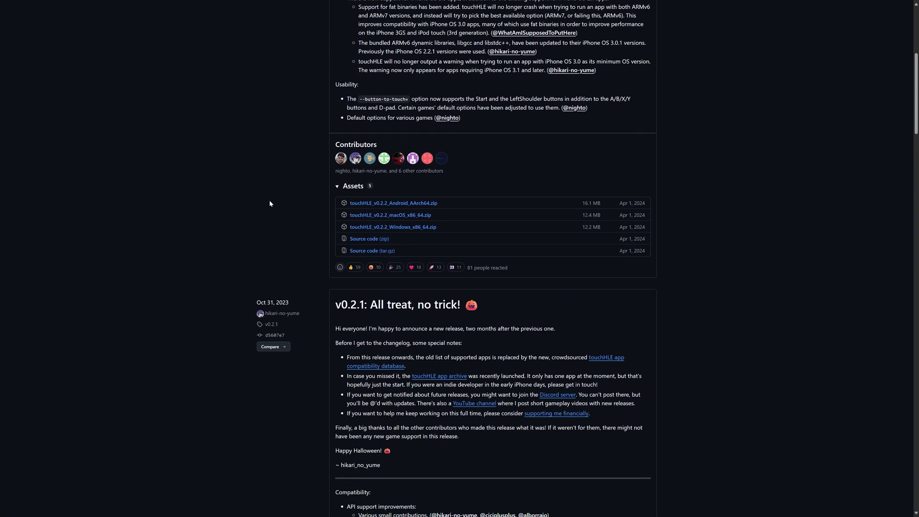
left_click(404, 227)
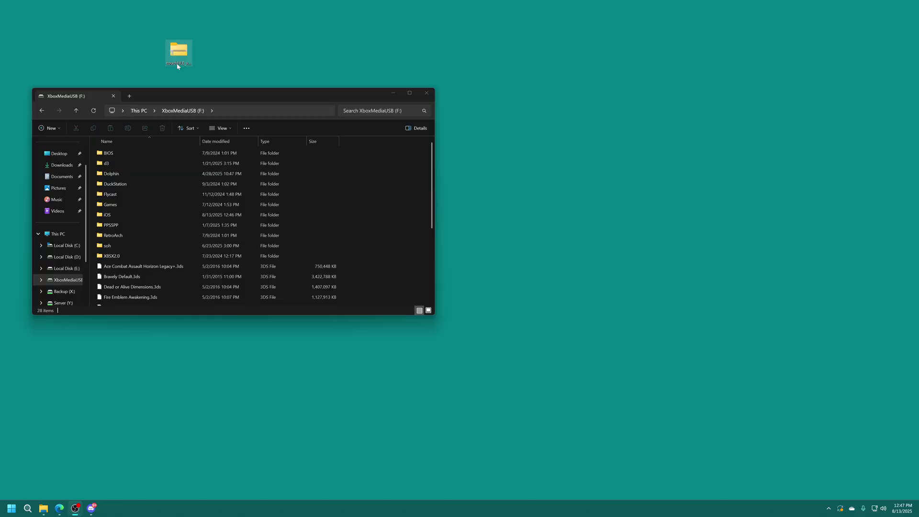
Extract touchHLE_v0.2.2_Windows_x86_64.zip into its own desktop folder with 7-Zip and open that folder alongside the USB drive window.
left_click_drag(179, 50, 476, 37)
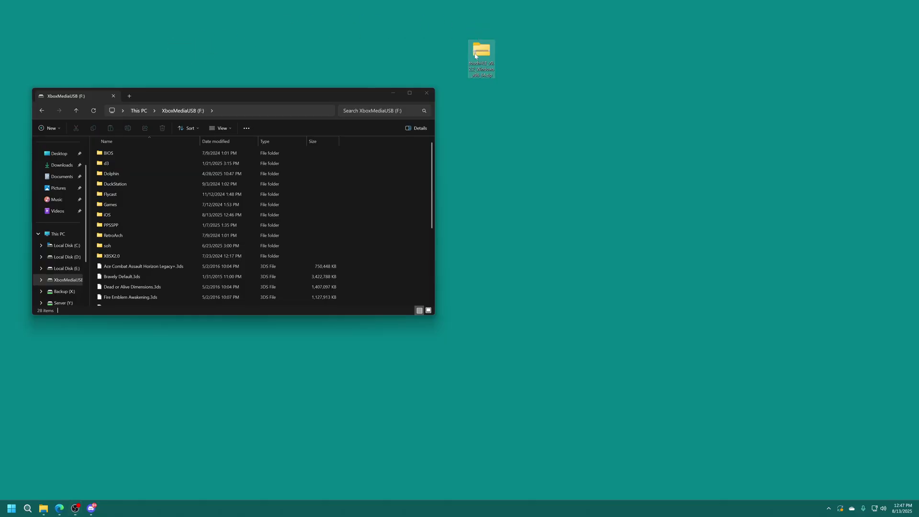
right_click(480, 54)
mouse_move(521, 83)
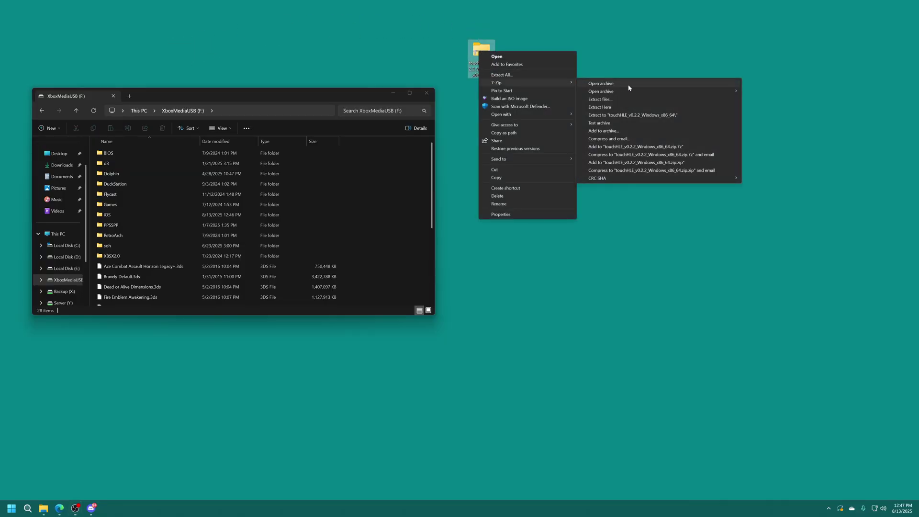
left_click(627, 116)
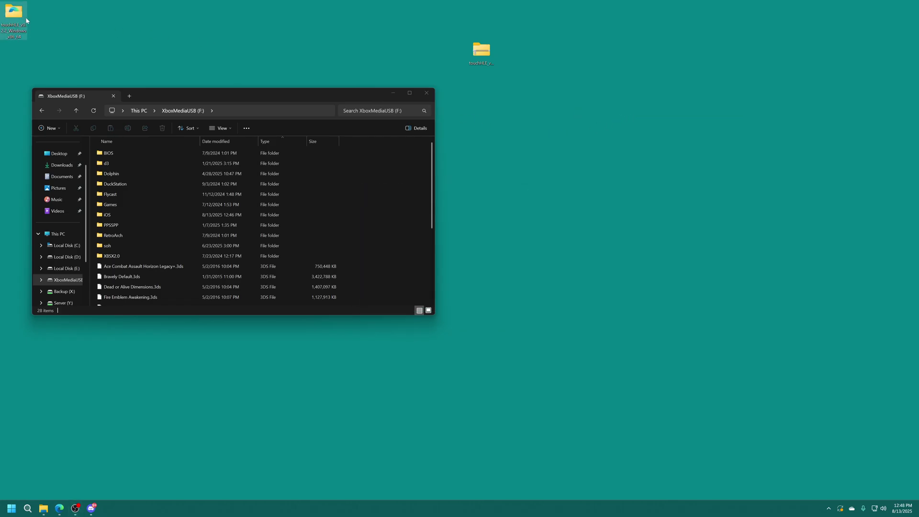
double_click(20, 17)
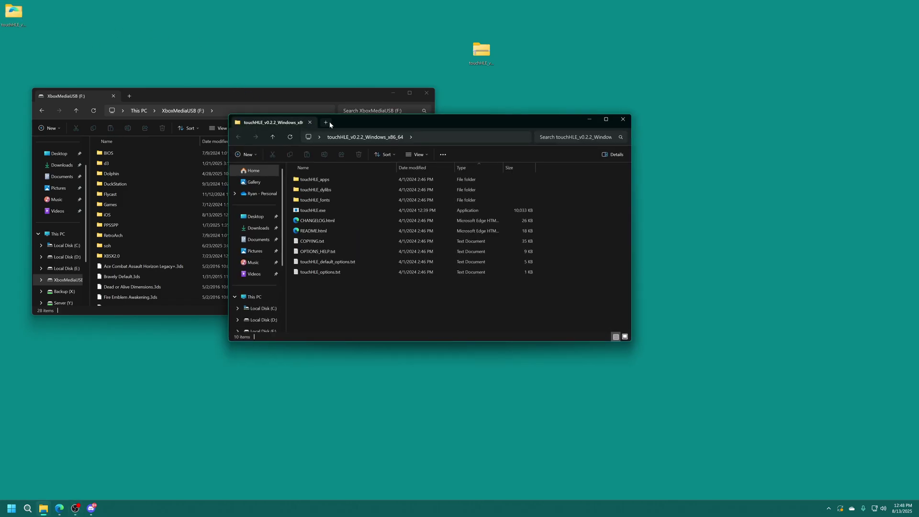
left_click_drag(384, 124, 418, 92)
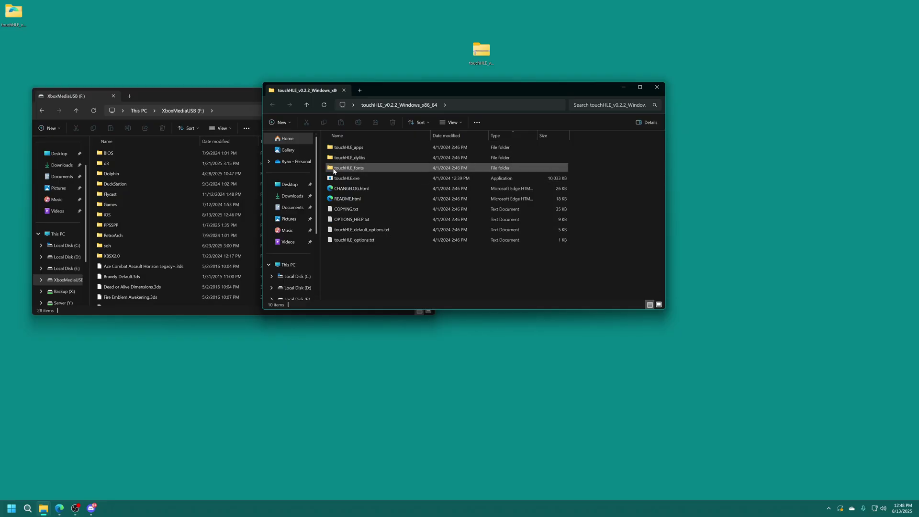
Copy the touchHLE_dylibs and touchHLE_fonts folders from the extracted touchHLE folder to the root of XboxMediaUSB (F:).
left_click_drag(378, 159, 365, 168)
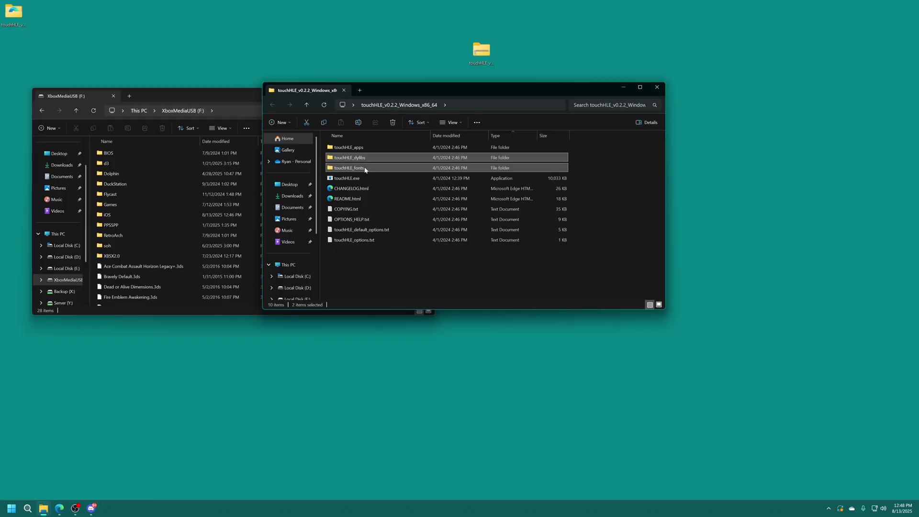
left_click_drag(444, 96, 515, 89)
left_click(249, 96)
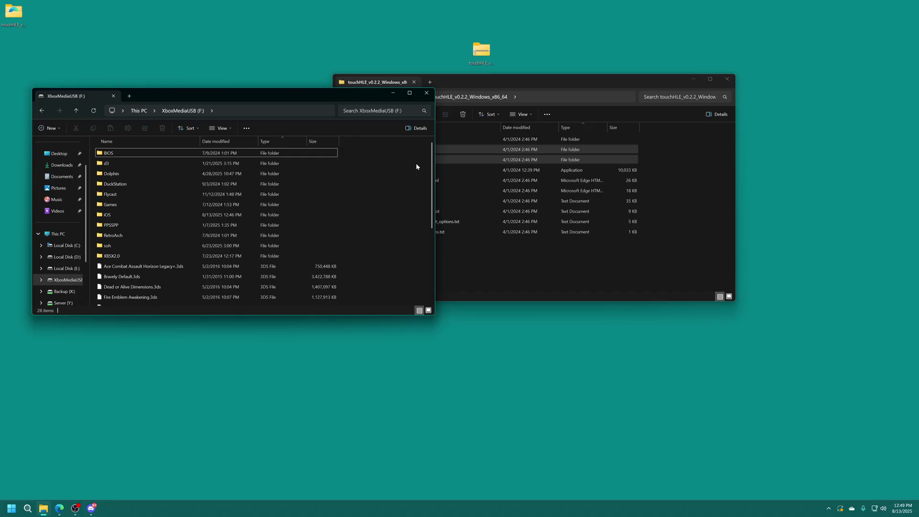
left_click(515, 82)
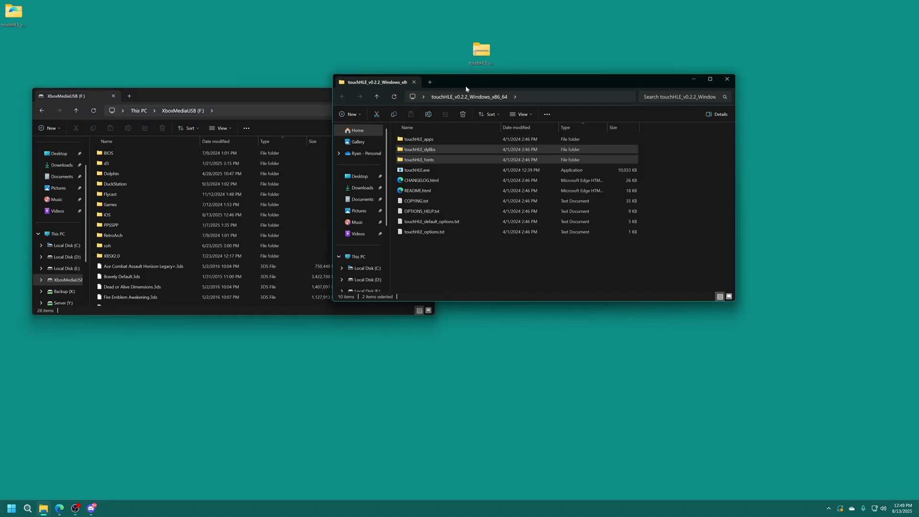
left_click_drag(465, 86, 591, 107)
left_click_drag(545, 178, 391, 221)
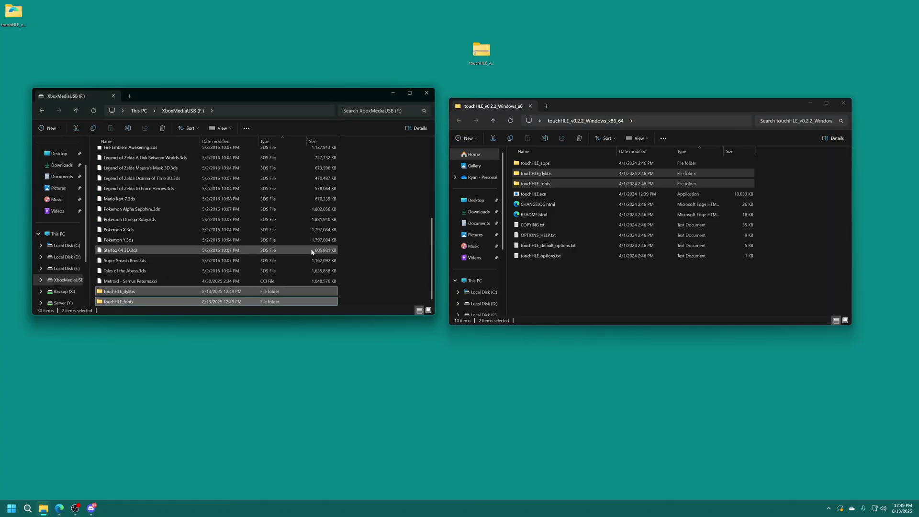
left_click(393, 260)
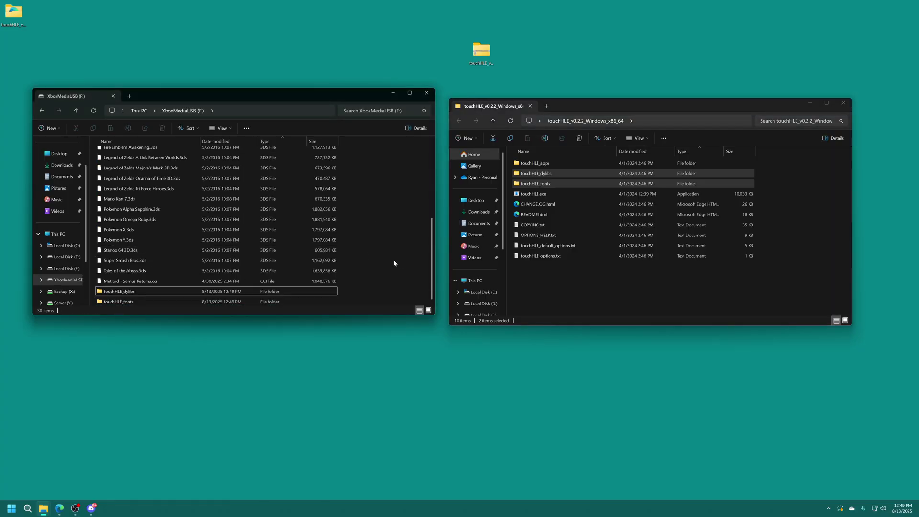
Copy touchHLE_default_options.txt from the extracted touchHLE folder to the root of XboxMediaUSB (F:).
scroll(376, 240, "up", 5)
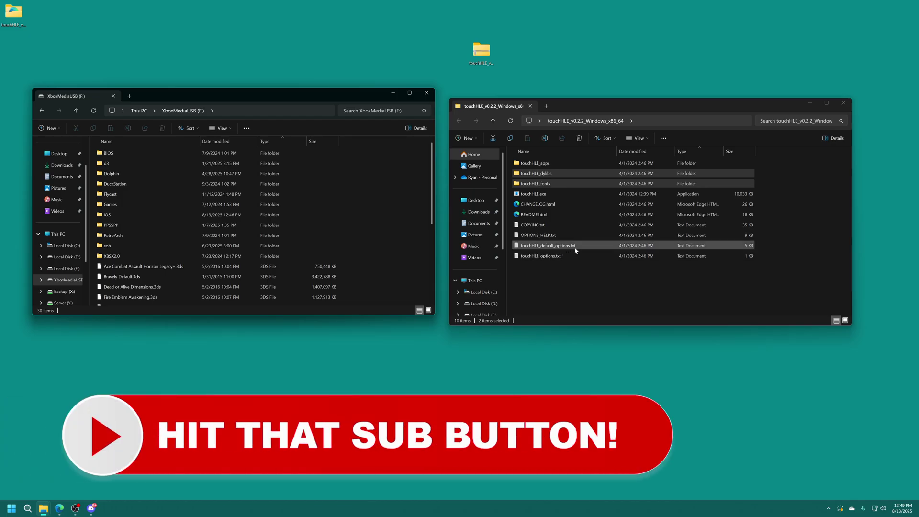
left_click_drag(575, 247, 388, 266)
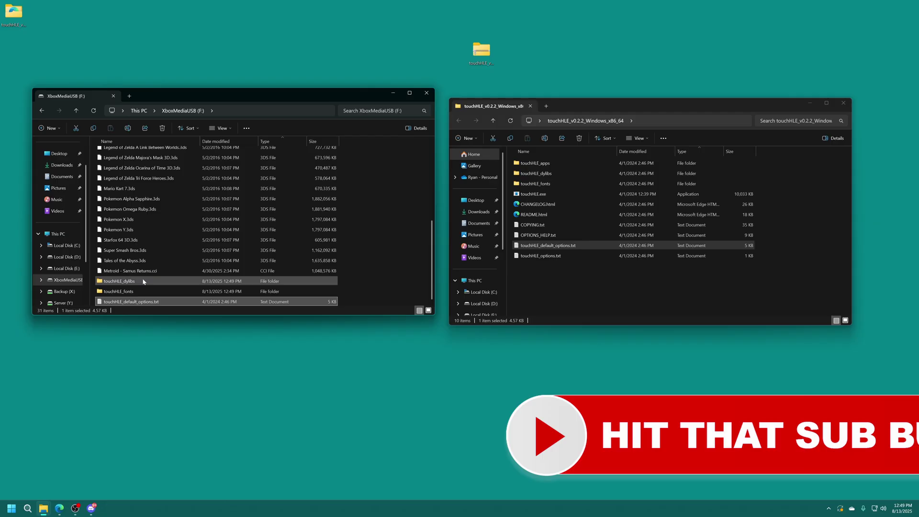
scroll(382, 274, "up", 5)
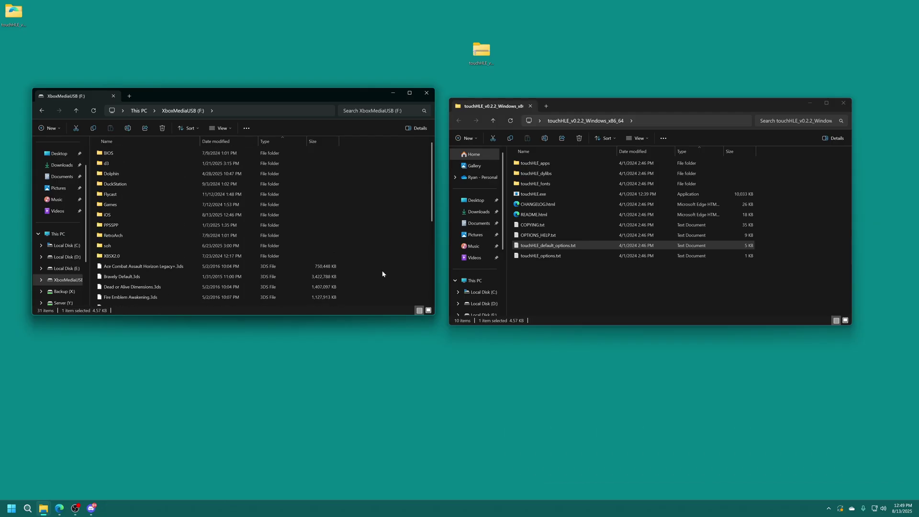
Open the iOS folder on XboxMediaUSB (F:) and copy touchHLE_options.txt from the extracted touchHLE folder into it.
double_click(122, 217)
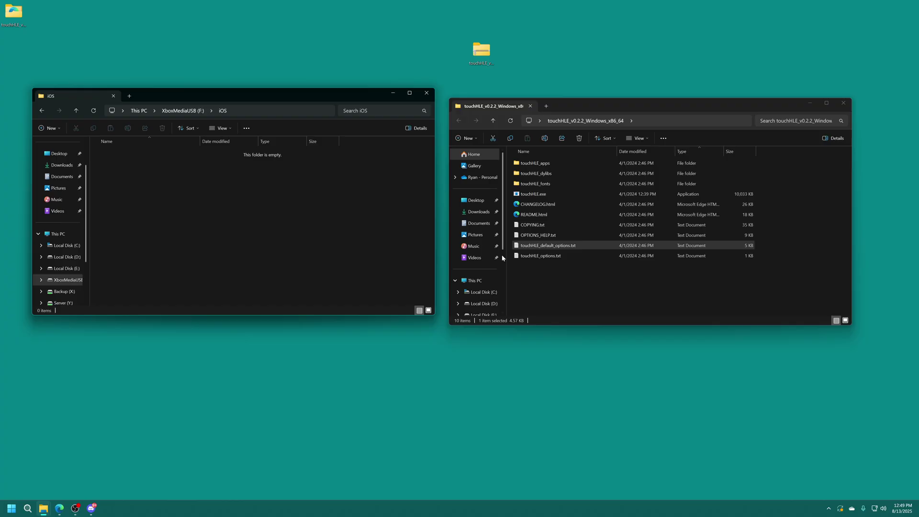
left_click(555, 259)
left_click_drag(555, 259, 286, 224)
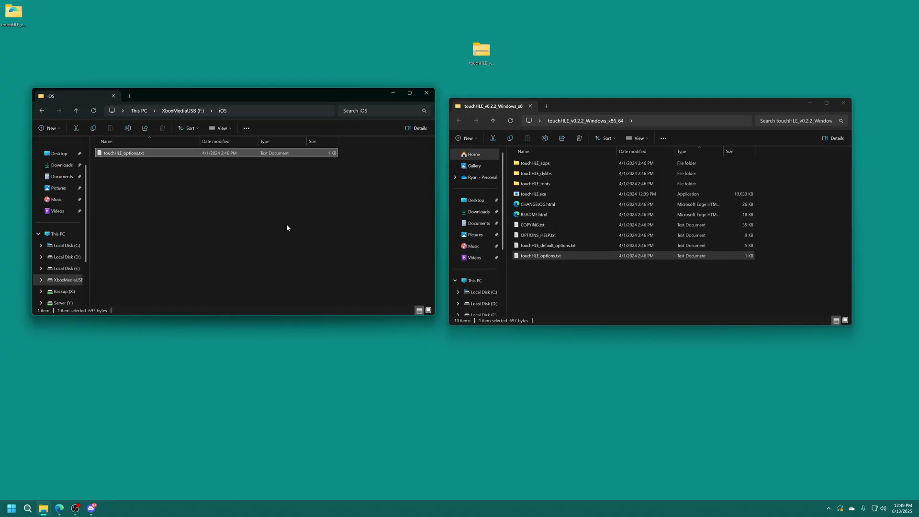
left_click(285, 229)
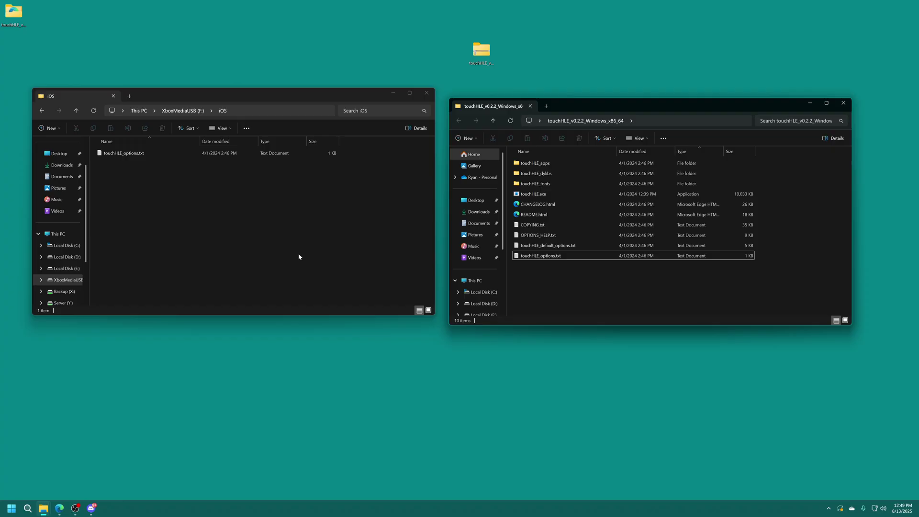
left_click(266, 244)
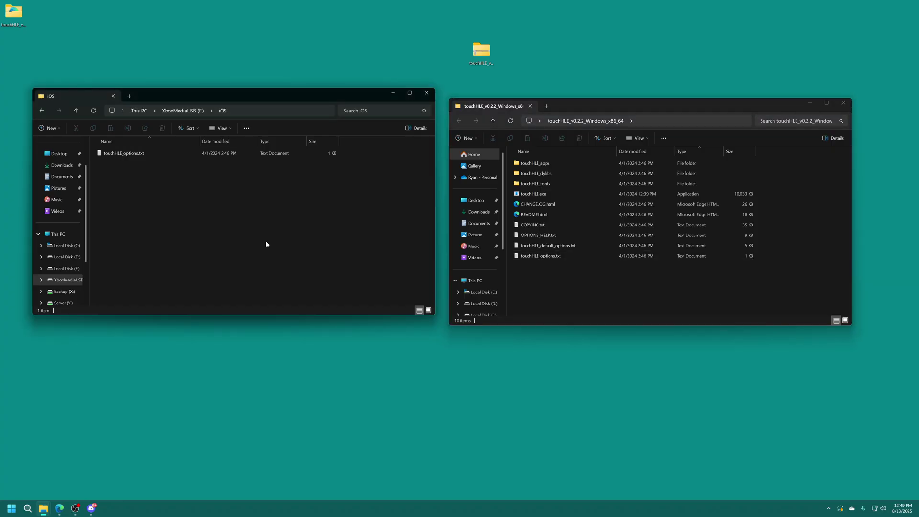
Return to the root of XboxMediaUSB (F:) and close the extracted touchHLE folder window.
key("alt+Left")
left_click(404, 223)
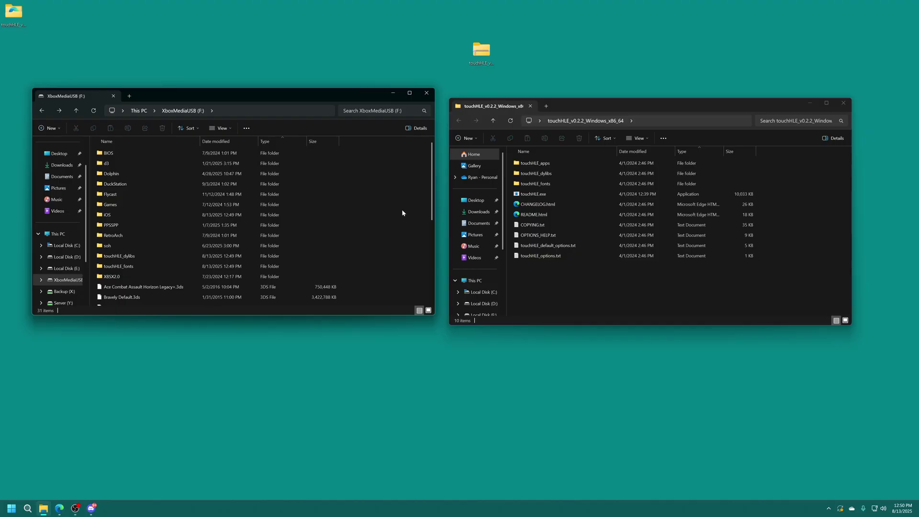
middle_click(511, 105)
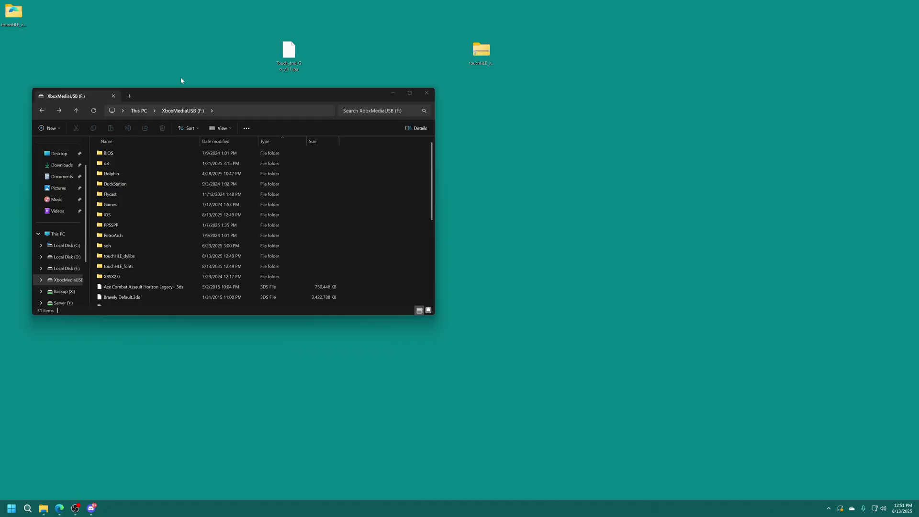
Rename the Touch and Go IPA file on the desktop to app.ipa and copy it to the root of XboxMediaUSB (F:).
left_click(290, 70)
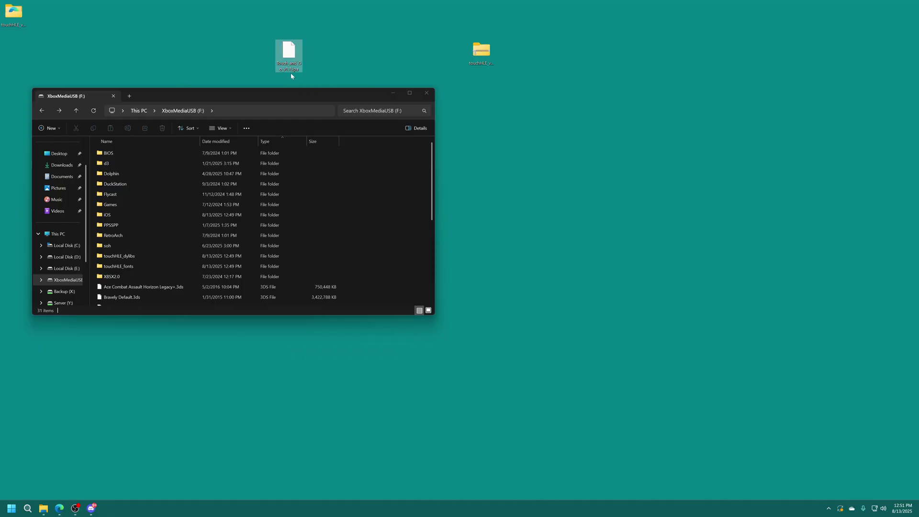
key("F2")
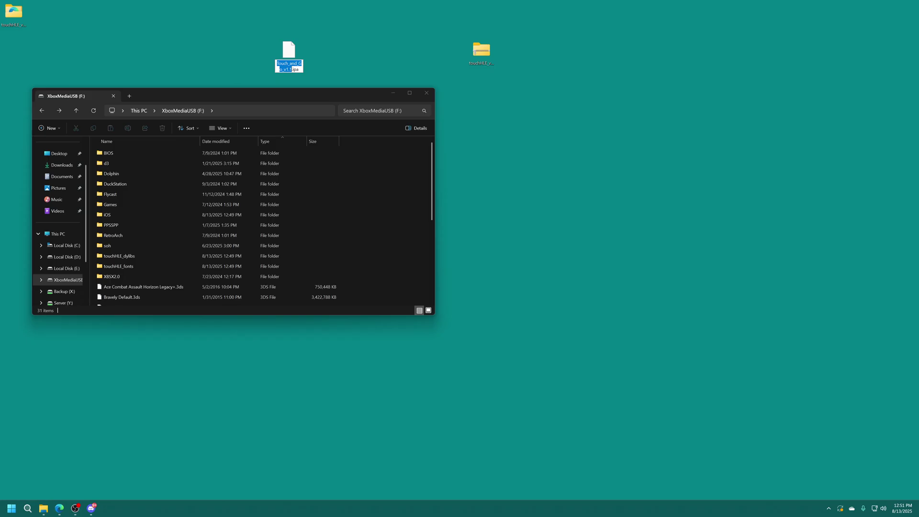
type("app")
key("Return")
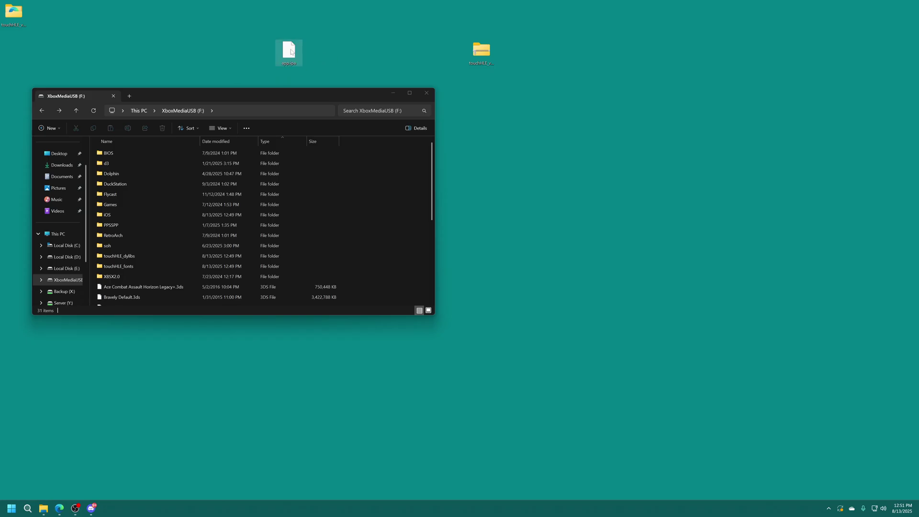
left_click_drag(289, 51, 390, 220)
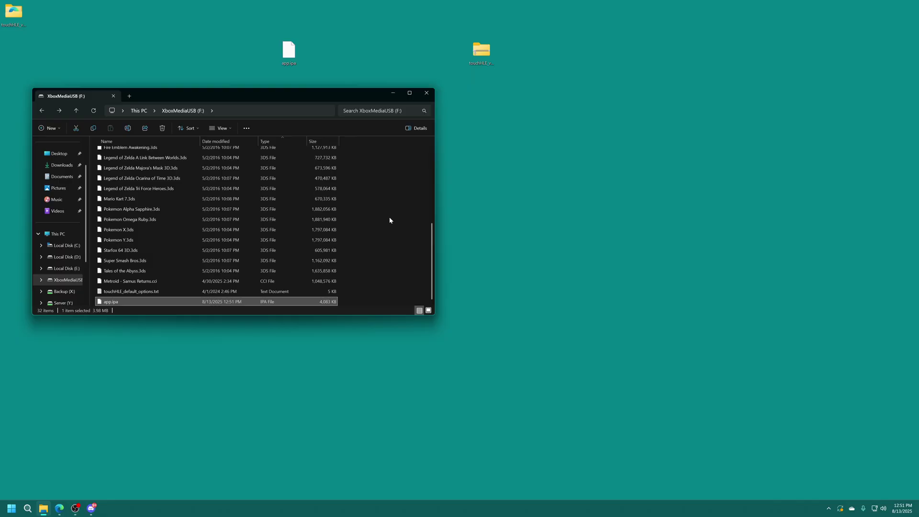
left_click(380, 223)
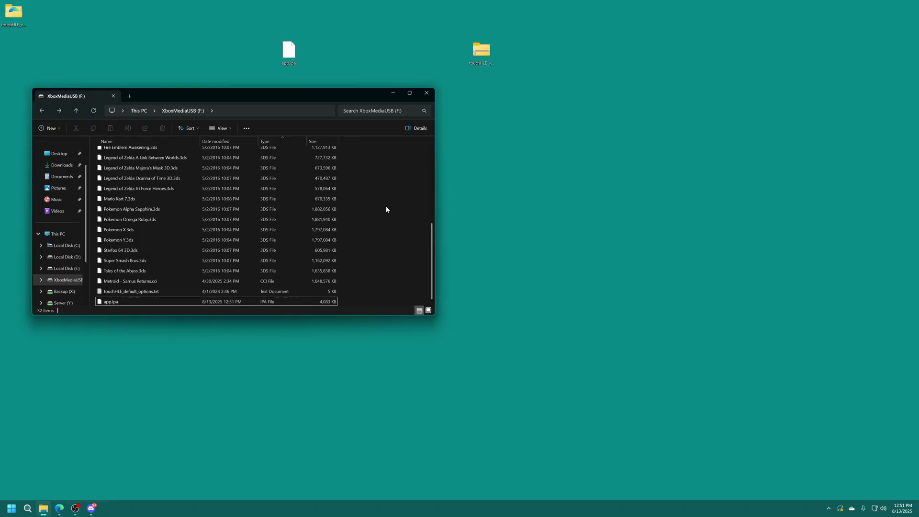
left_click(427, 93)
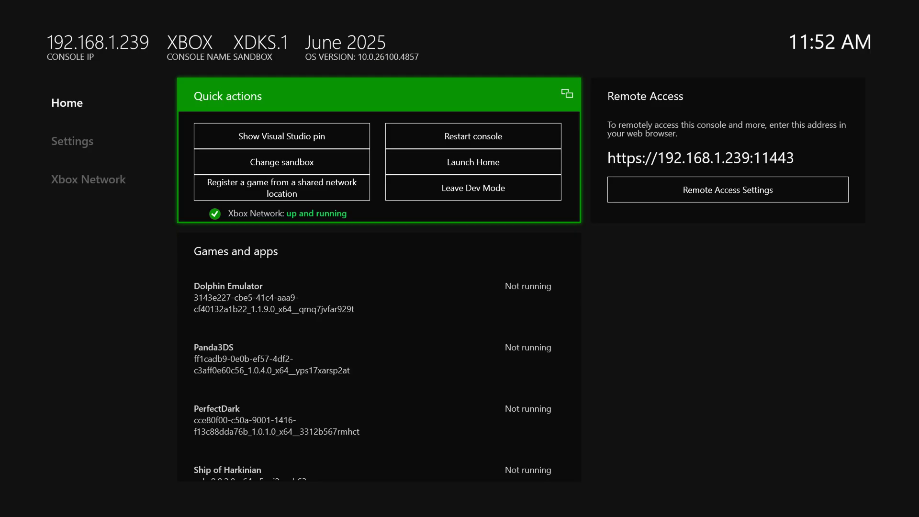
In Dev Home on the Xbox, launch TouchHLE from the games and apps list and decline the update to v2.
key("Return")
key("Down")
key("Down")
key("Return")
key("Down")
key("Down")
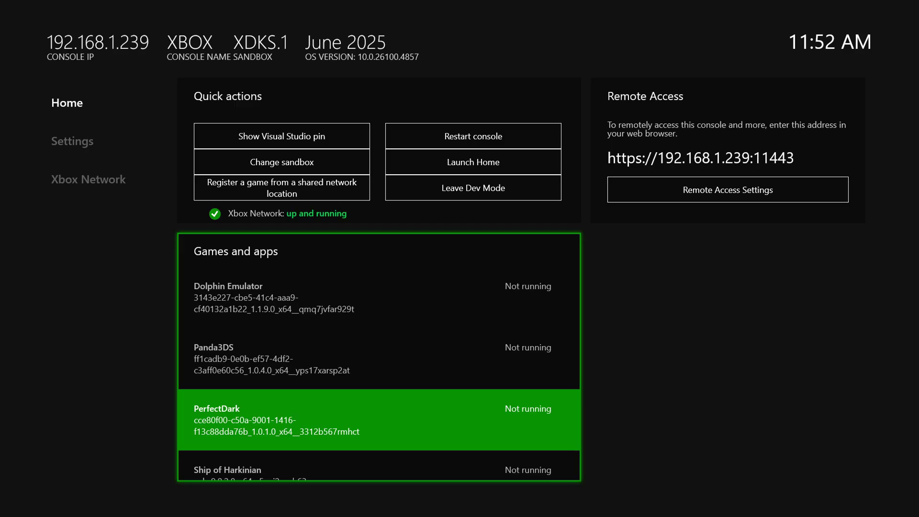
key("Down")
key("Down")
key("Down")
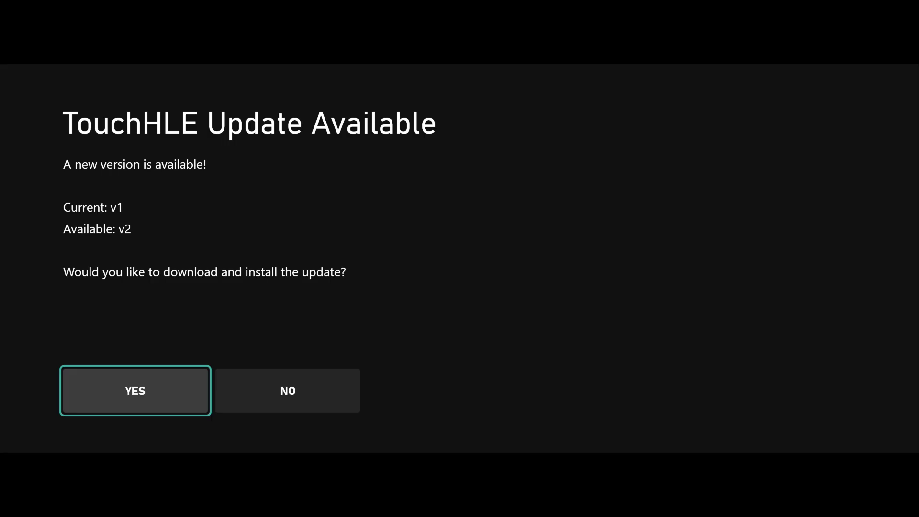
key("Right")
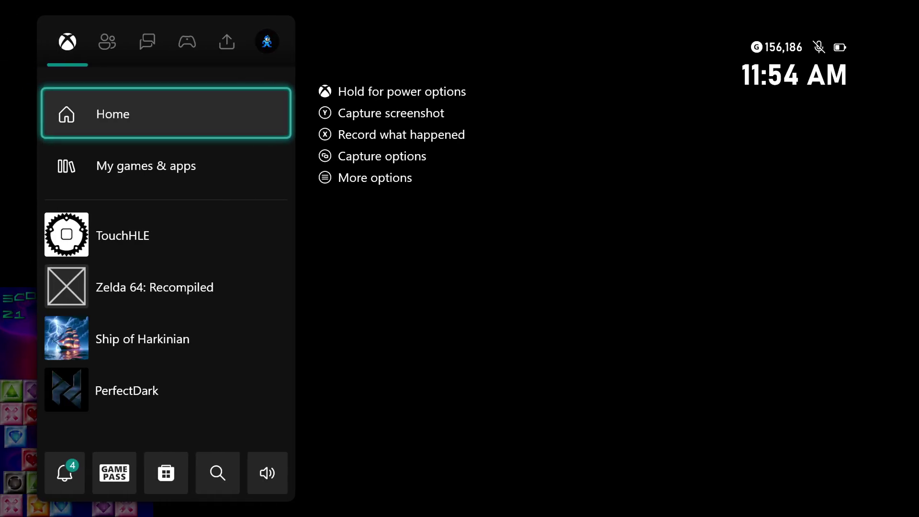
Quit the running TouchHLE app from the Xbox guide and close the guide.
key("Down")
key("Down")
key("Menu")
key("Down")
key("Down")
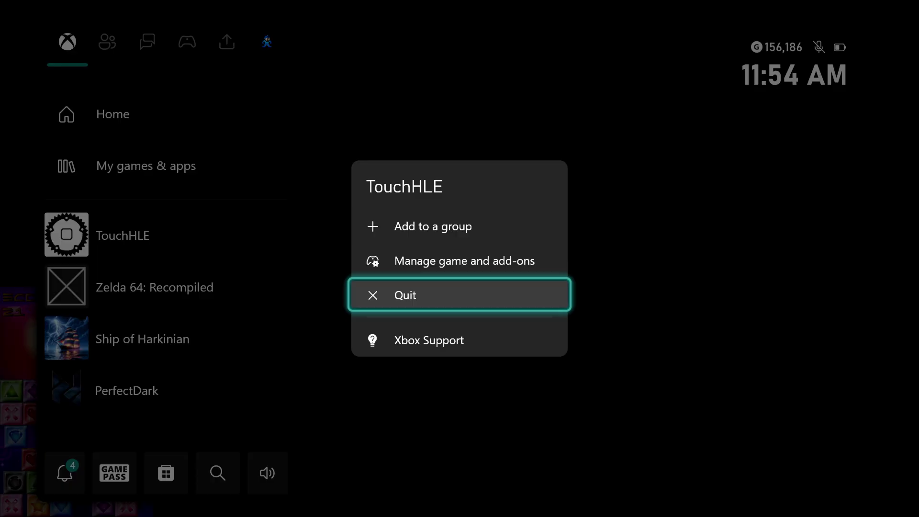
key("Return")
key("Escape")
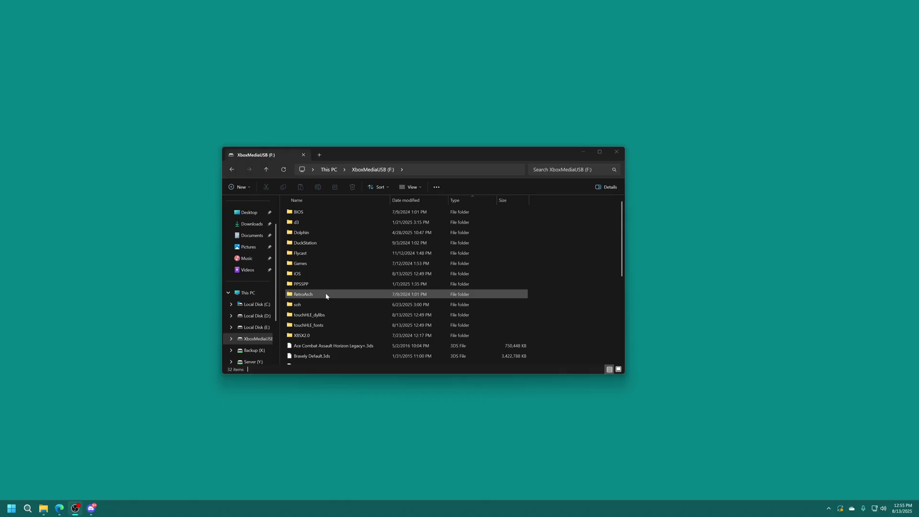
On the PC, open touchHLE_log.txt from the USB drive's iOS folder, copy the identifier com.thegamecreators.TouchAndGo and close the log.
double_click(299, 274)
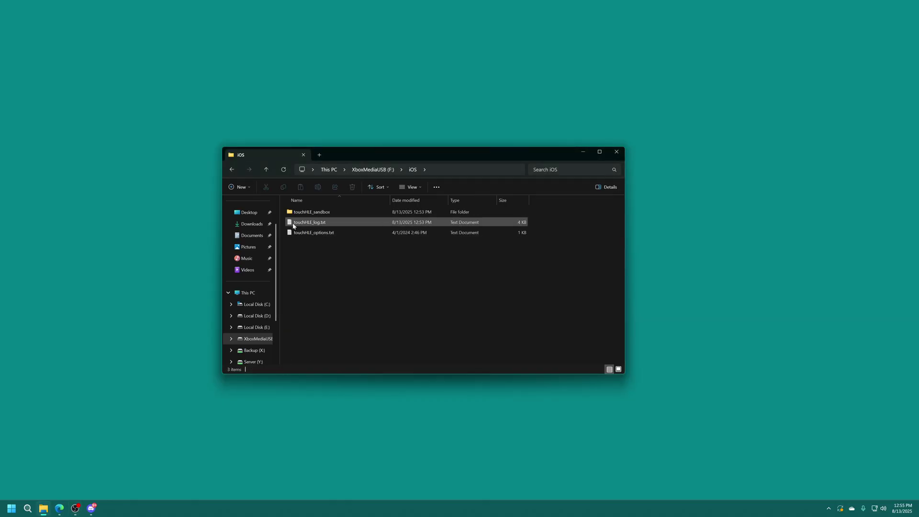
double_click(322, 226)
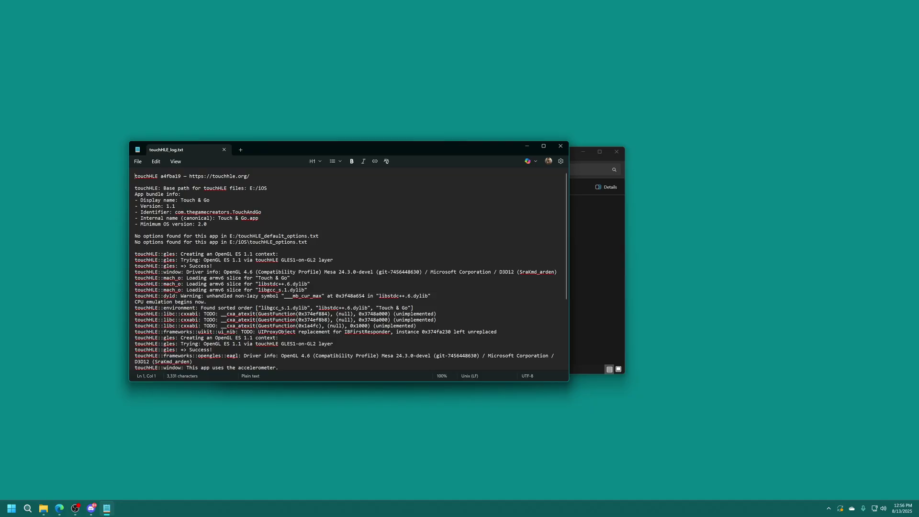
left_click_drag(174, 212, 262, 212)
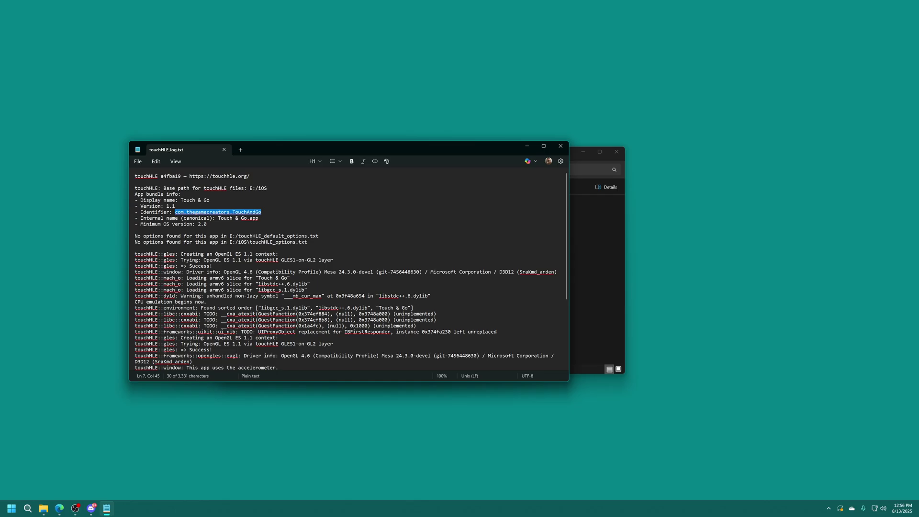
right_click(259, 215)
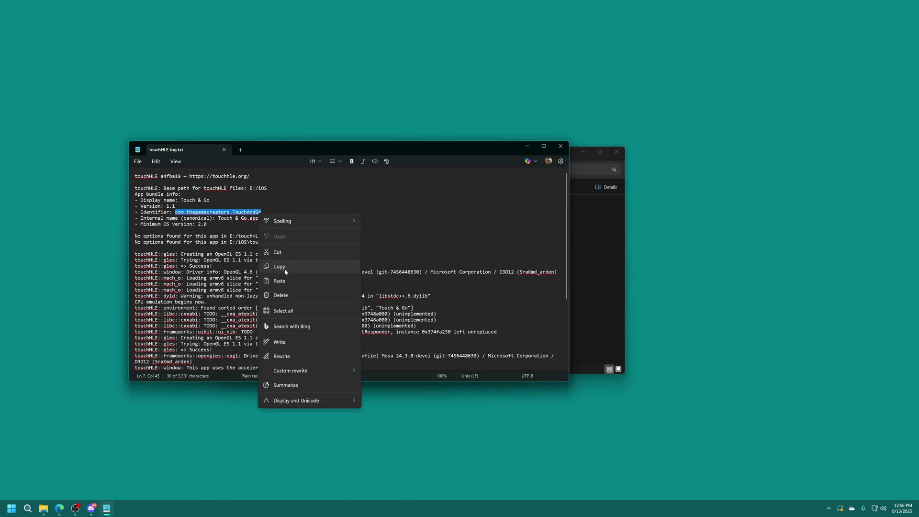
left_click(282, 266)
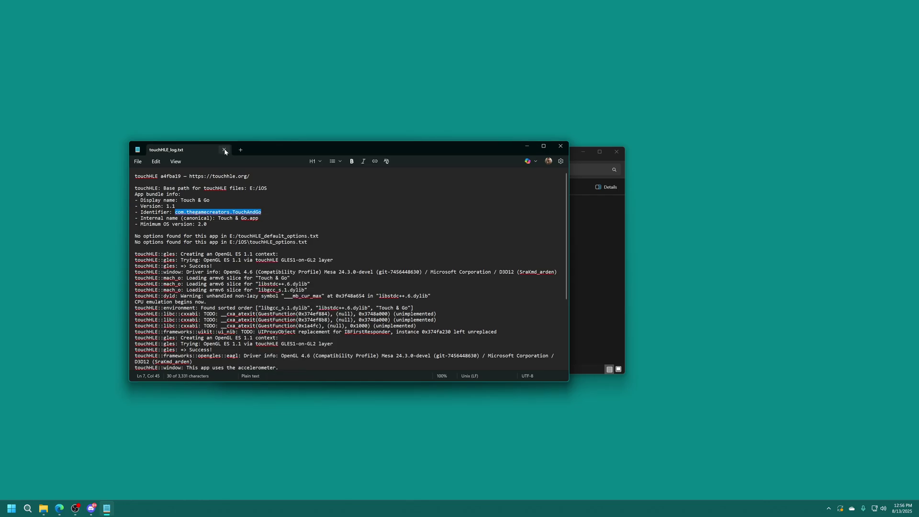
left_click(225, 151)
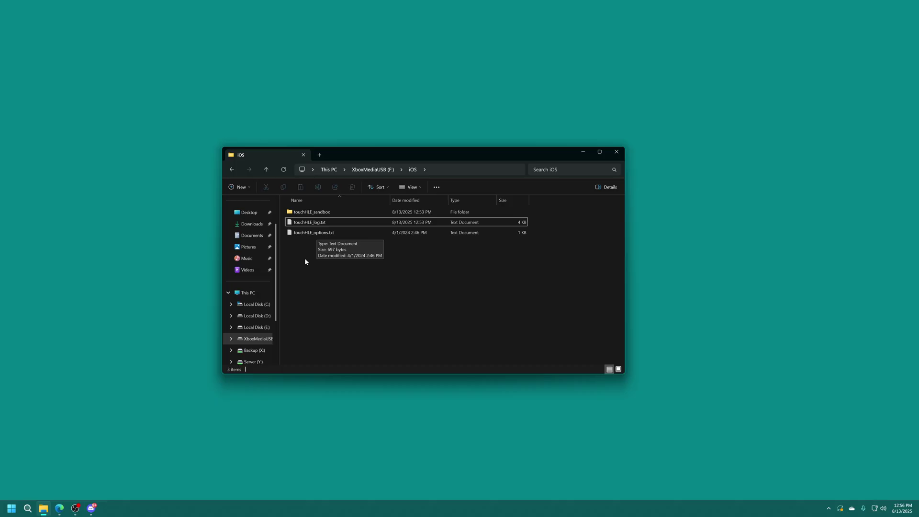
Open touchHLE_options.txt in the iOS folder and add the comment #Touch And Go with com.thegamecreators.TouchAndGo on the line below.
double_click(307, 232)
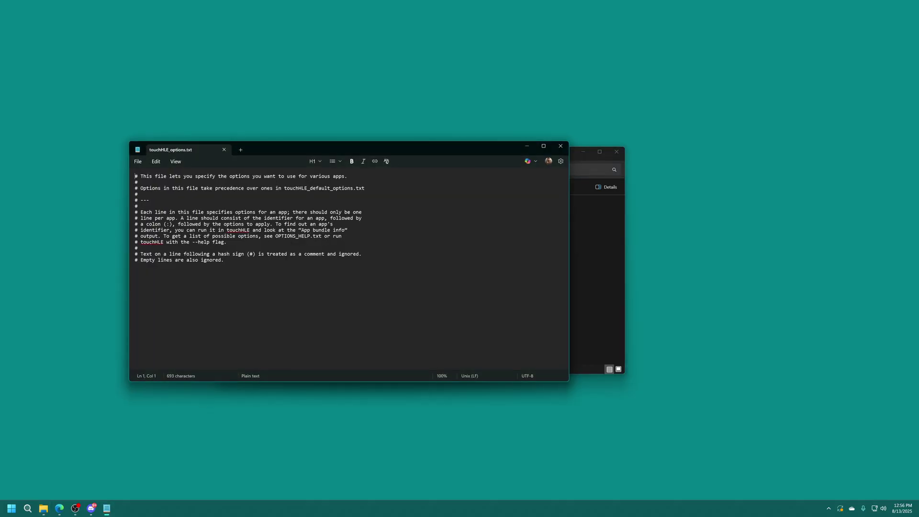
left_click(135, 265)
key("Return")
type("#Touch And Go")
key("Return")
key("ctrl+v")
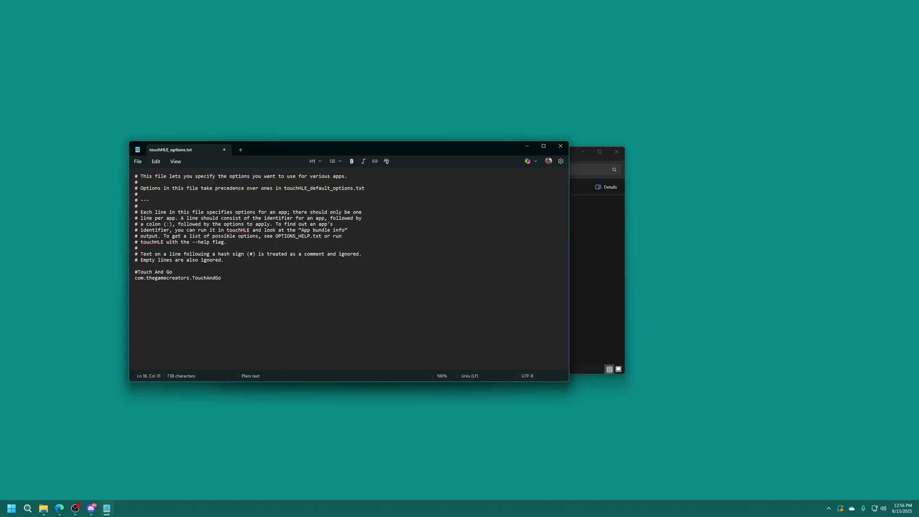
Append ": --fulscreen" after the com.thegamecreators.TouchAndGo identifier, then save and close touchHLE_options.txt.
type(": --fulsc")
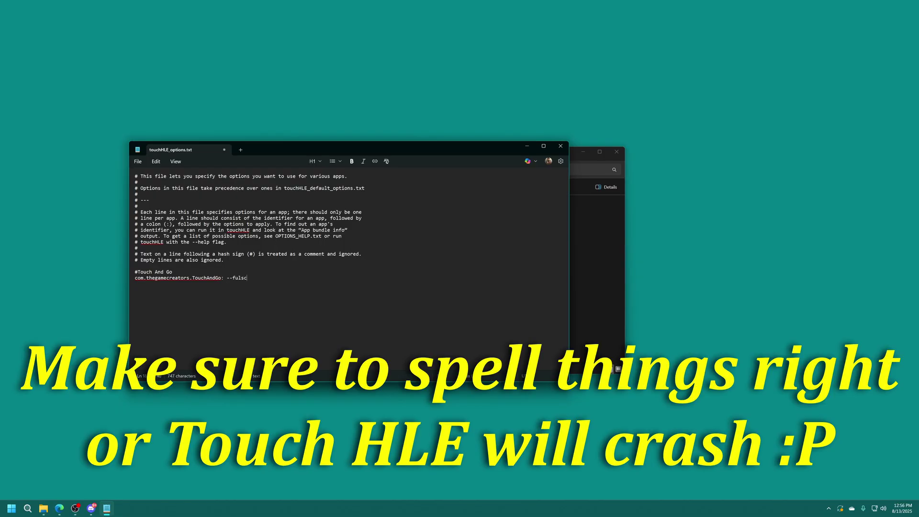
type("reen")
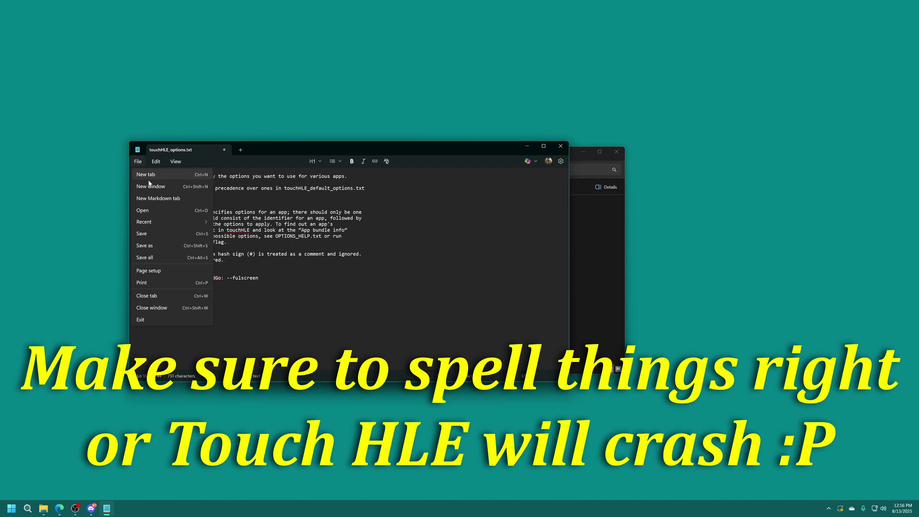
left_click(153, 234)
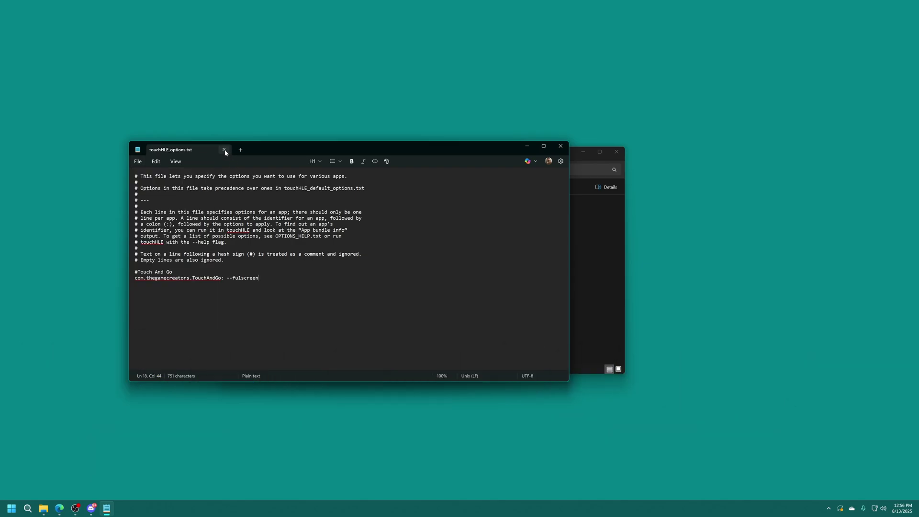
left_click(224, 149)
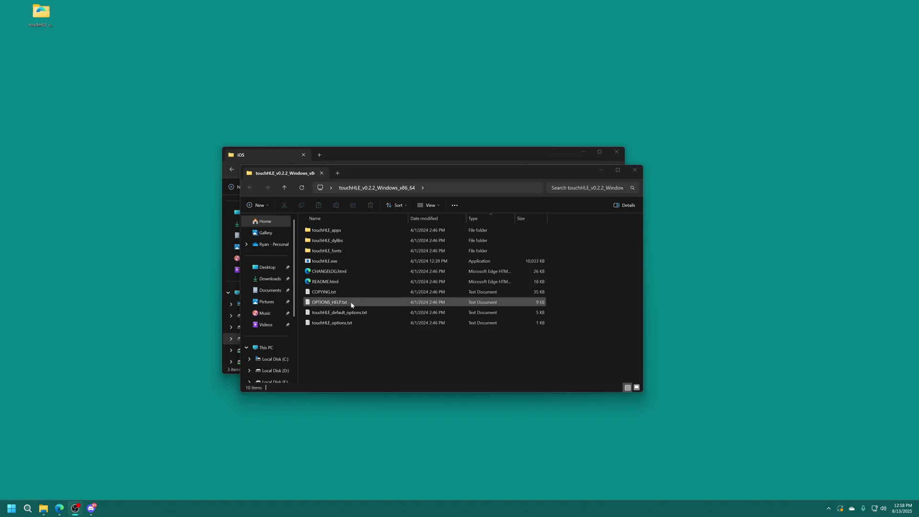
Open OPTIONS_HELP.txt in the touchHLE_v0.2.2_Windows_x86_64 folder, read through the view, controller, graphics, debugging and other options, and close it.
double_click(328, 303)
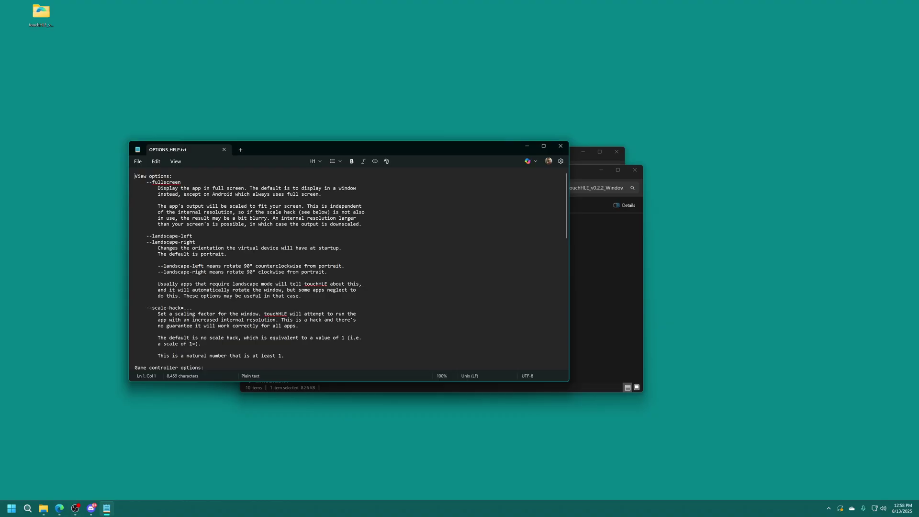
scroll(348, 268, "down", 3)
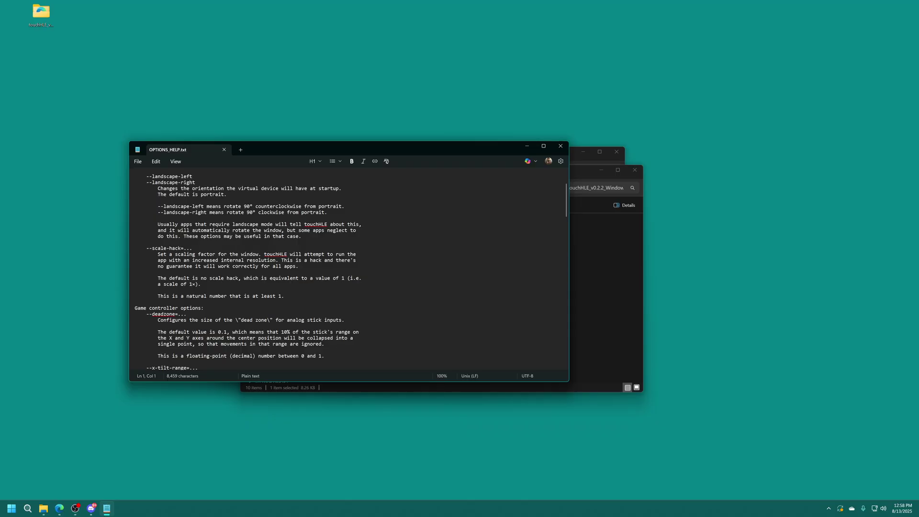
scroll(250, 269, "down", 6)
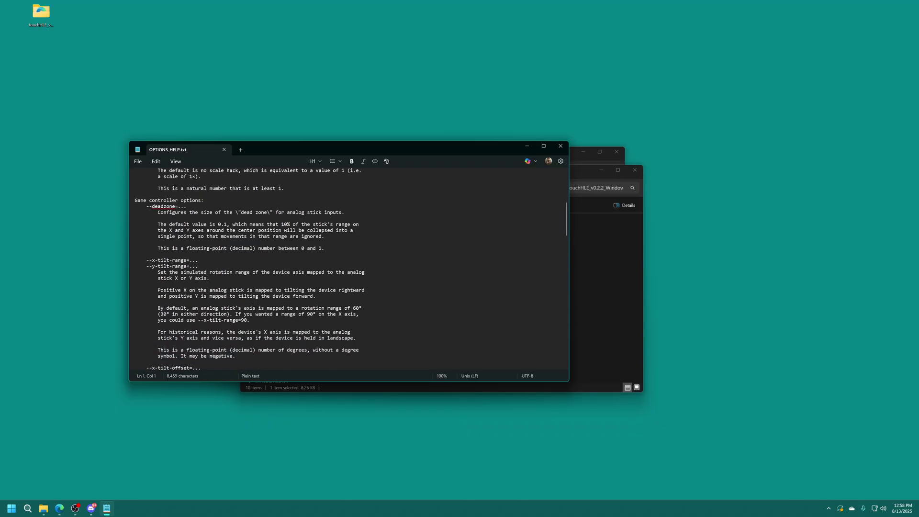
scroll(250, 269, "down", 9)
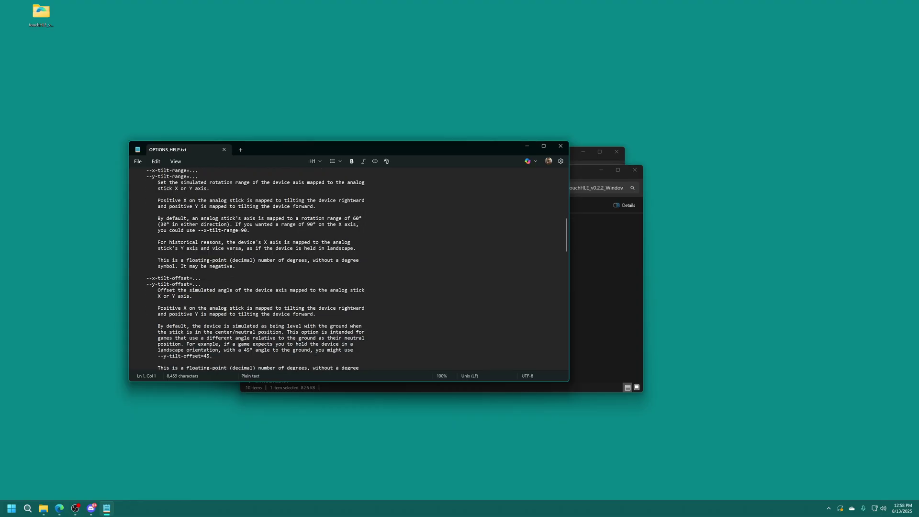
scroll(250, 269, "down", 6)
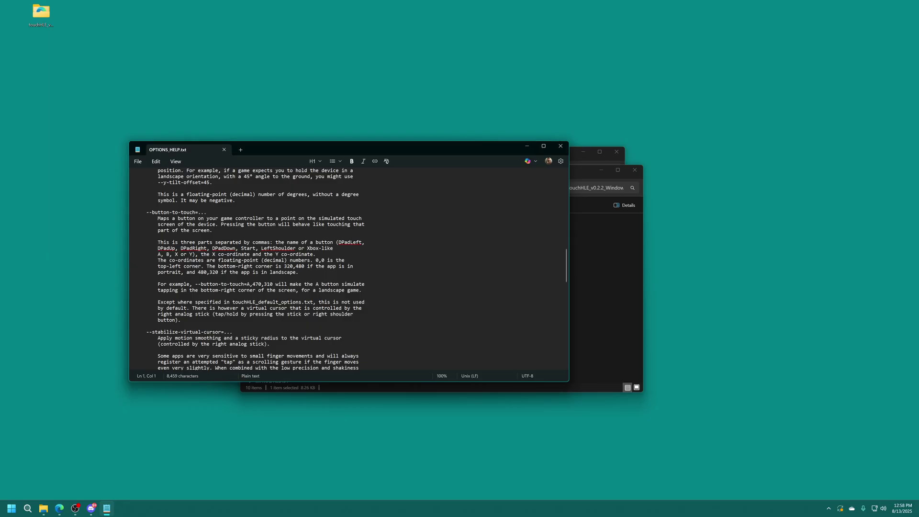
scroll(248, 268, "down", 10)
scroll(249, 268, "down", 10)
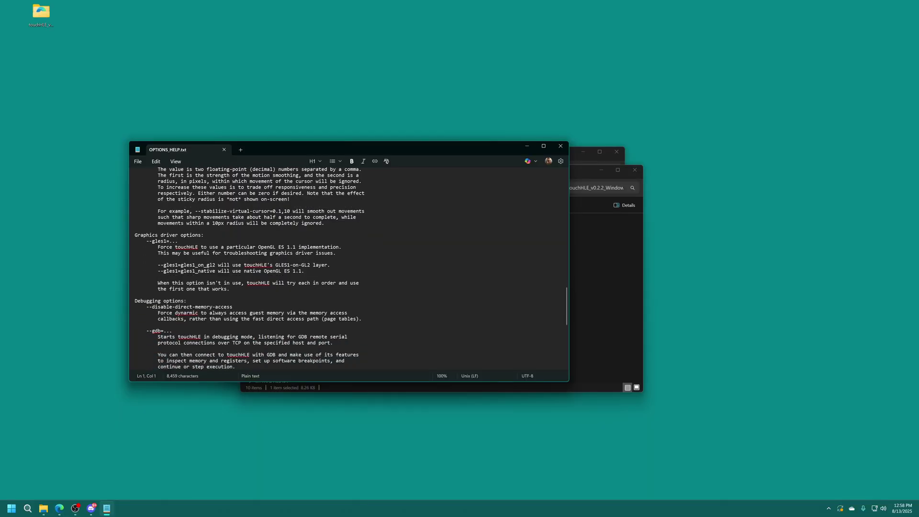
scroll(353, 315, "down", 6)
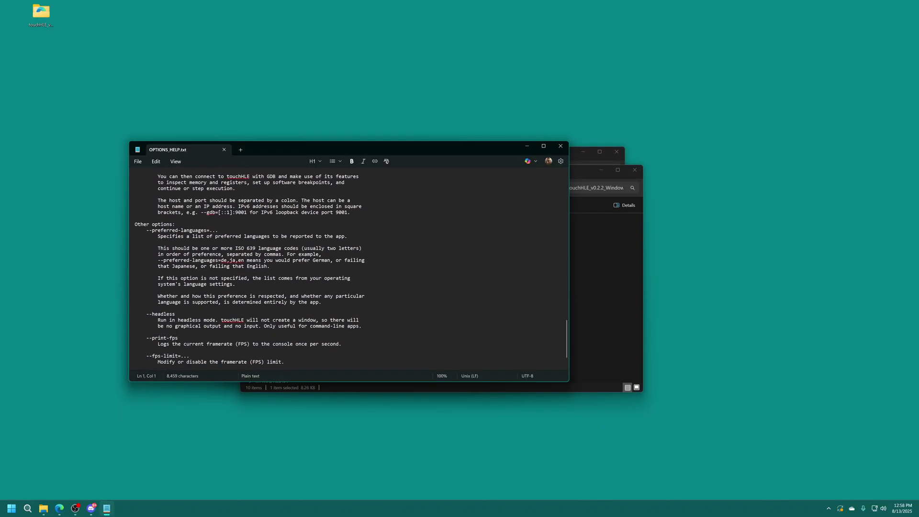
key("alt+F4")
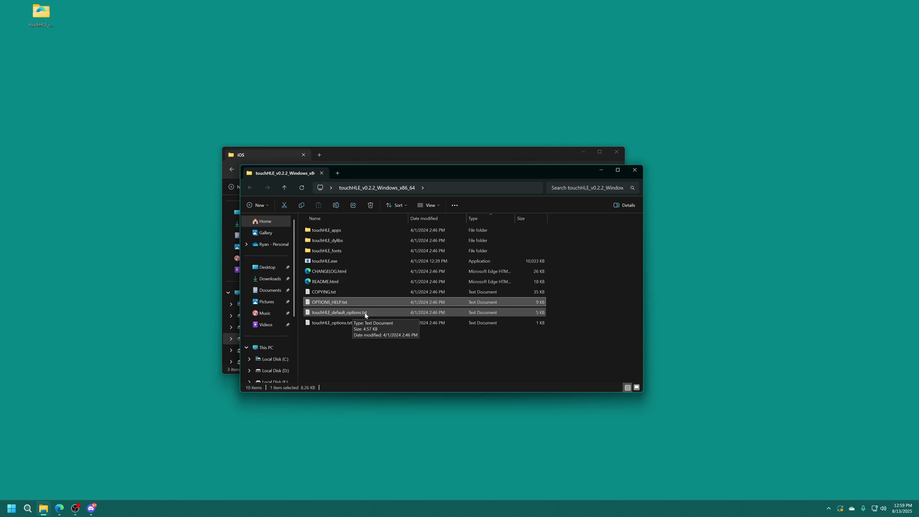
Open touchHLE_default_options.txt, examine the guidelines and the recommended option lines for individual games, and close it.
double_click(354, 313)
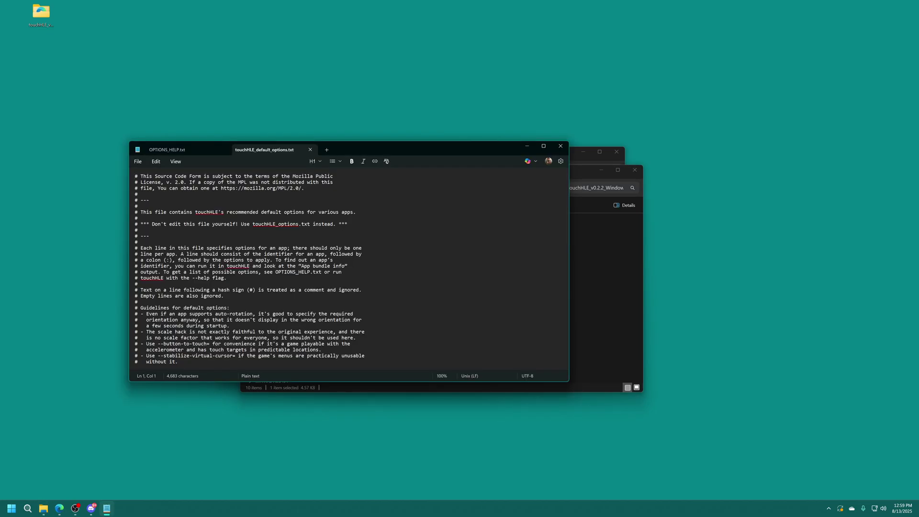
scroll(348, 268, "down", 6)
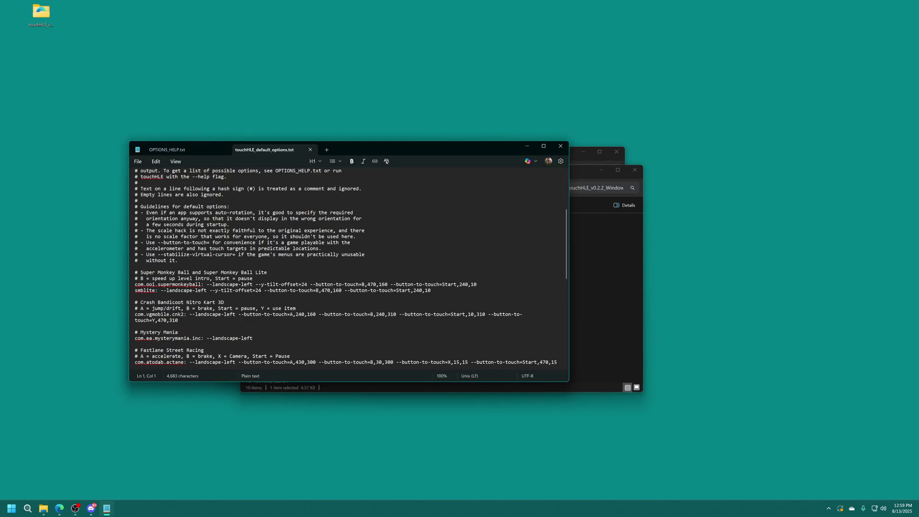
scroll(345, 266, "down", 6)
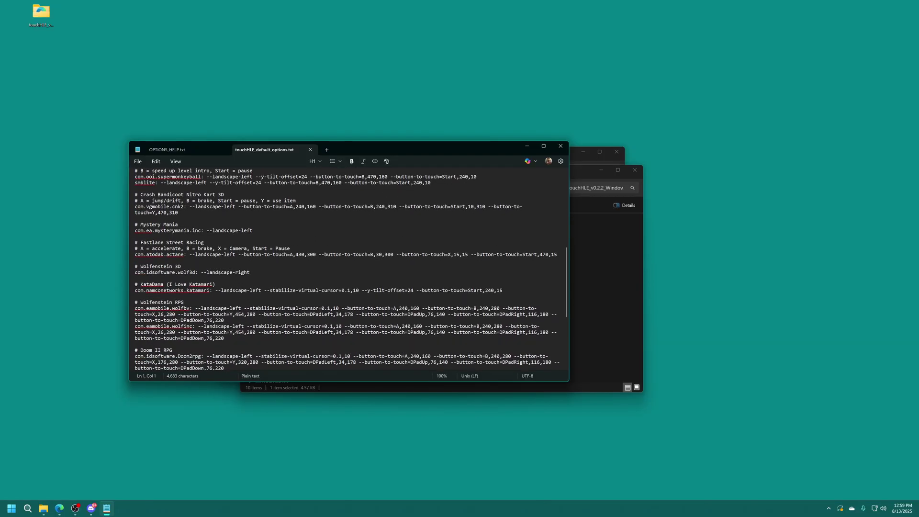
scroll(347, 269, "down", 4)
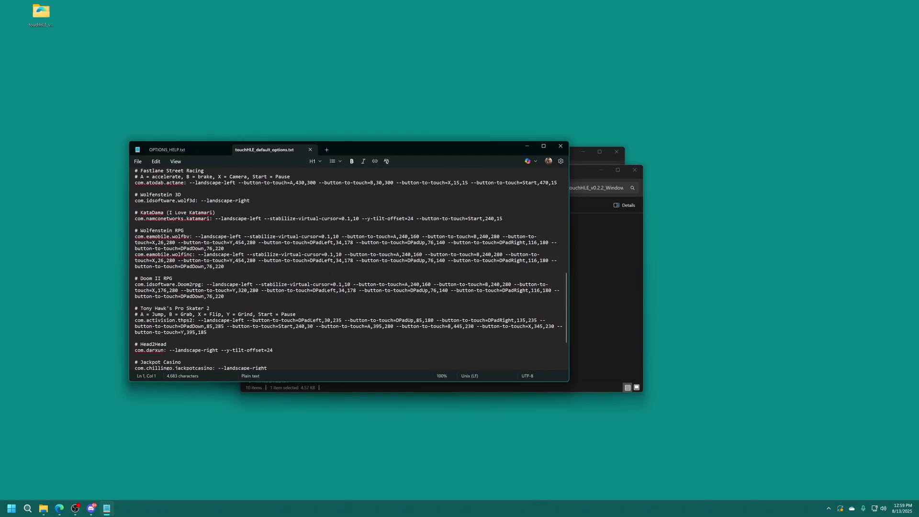
scroll(345, 268, "down", 4)
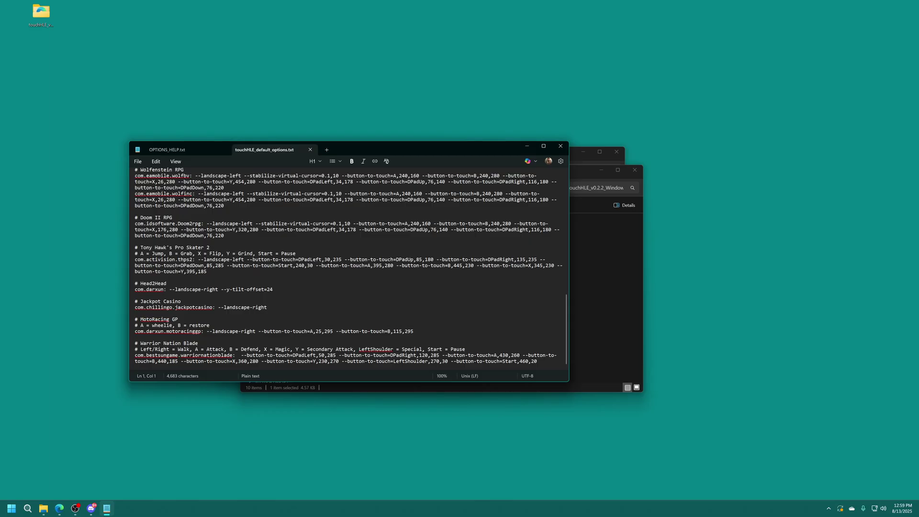
scroll(423, 279, "up", 2)
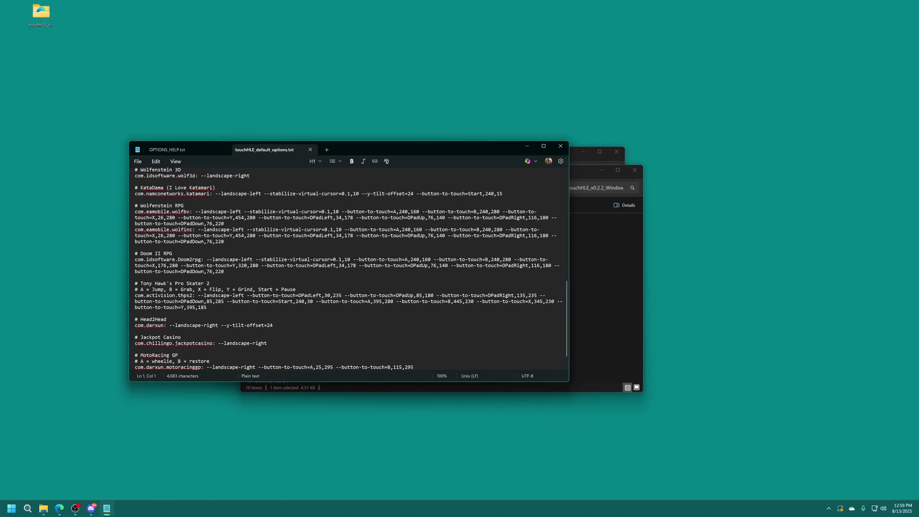
key("alt+F4")
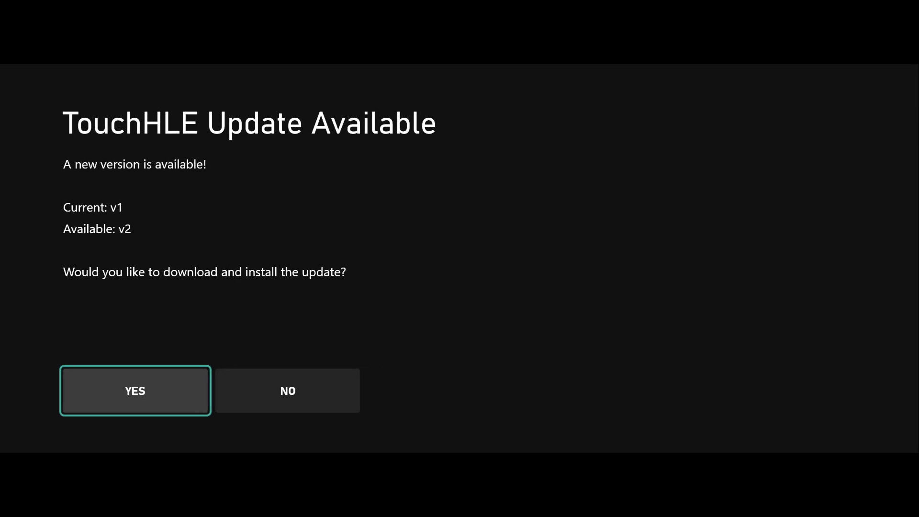
On the Xbox, decline the TouchHLE update to v2 and play Touch and Go, moving matching blocks together to clear them.
key("Right")
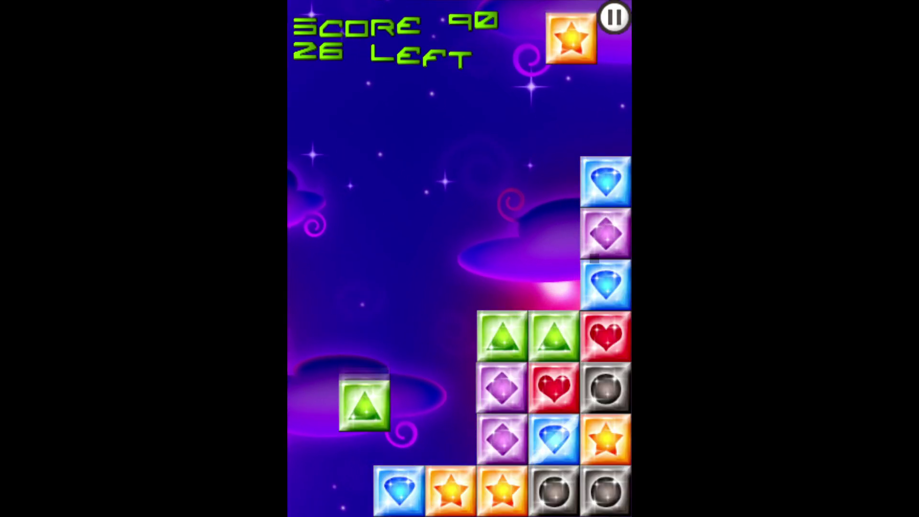
left_click_drag(595, 234, 460, 393)
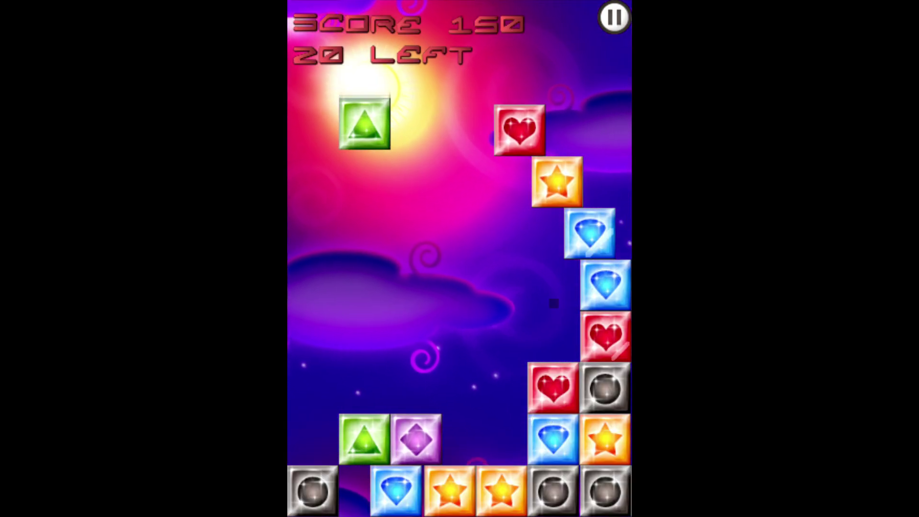
mouse_move(553, 438)
left_mouse_down()
mouse_move(477, 359)
mouse_move(479, 253)
mouse_move(538, 251)
left_mouse_up()
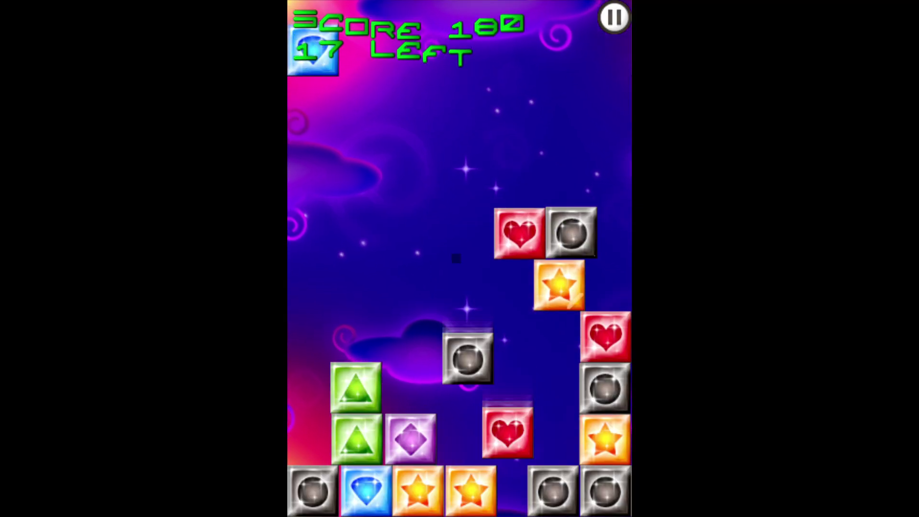
left_click_drag(539, 292, 356, 335)
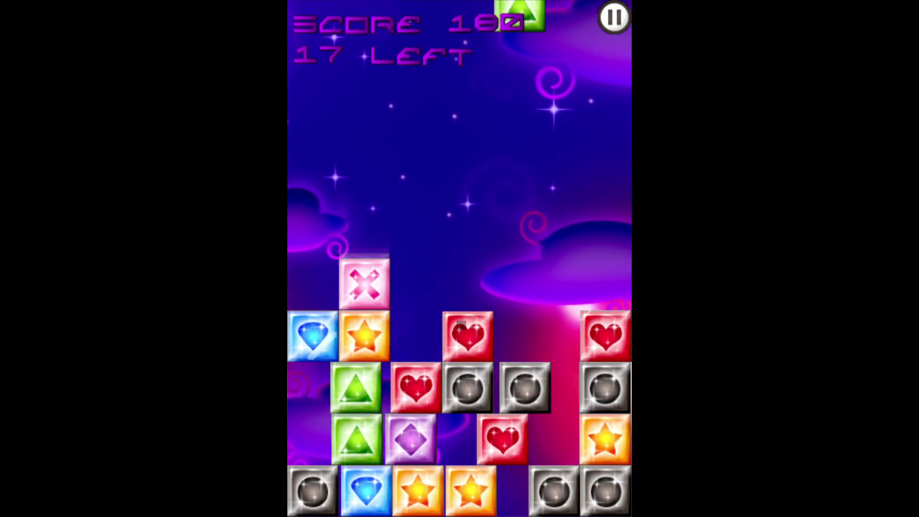
left_click_drag(596, 355, 415, 278)
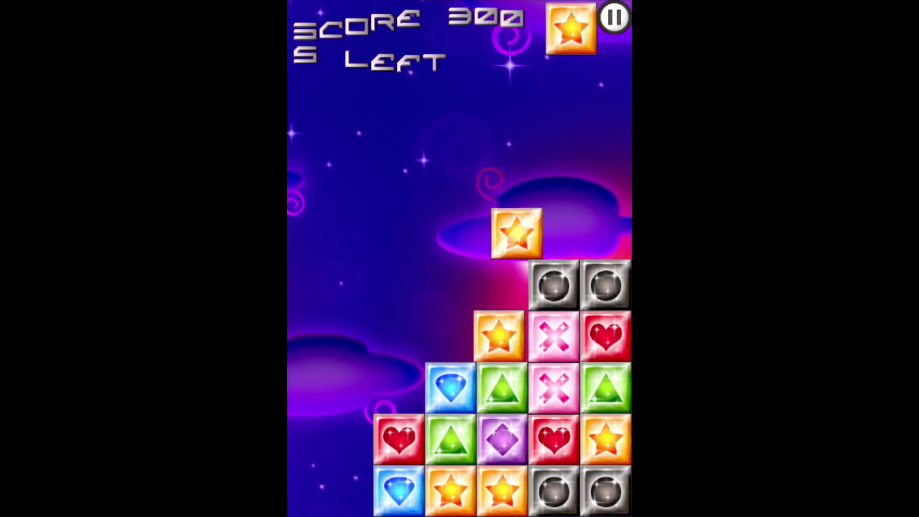
left_click_drag(504, 258, 478, 283)
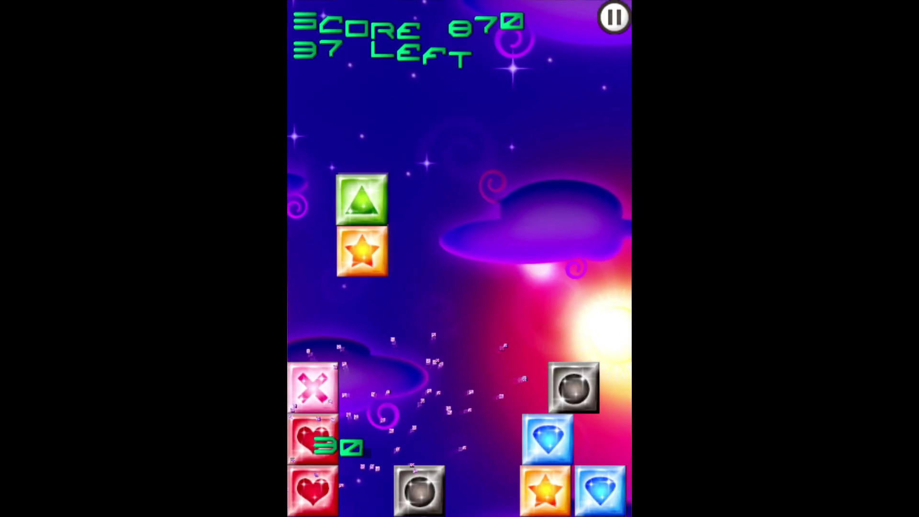
left_click_drag(419, 491, 449, 332)
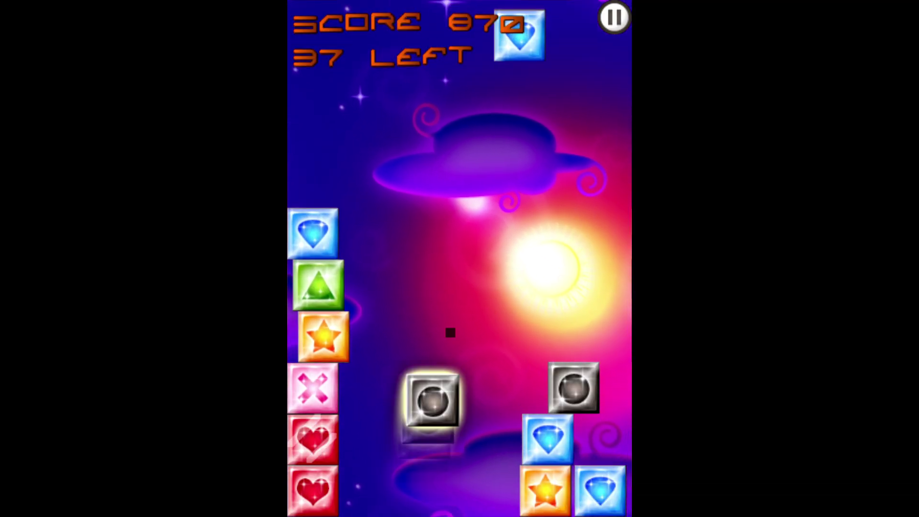
left_click_drag(463, 270, 558, 316)
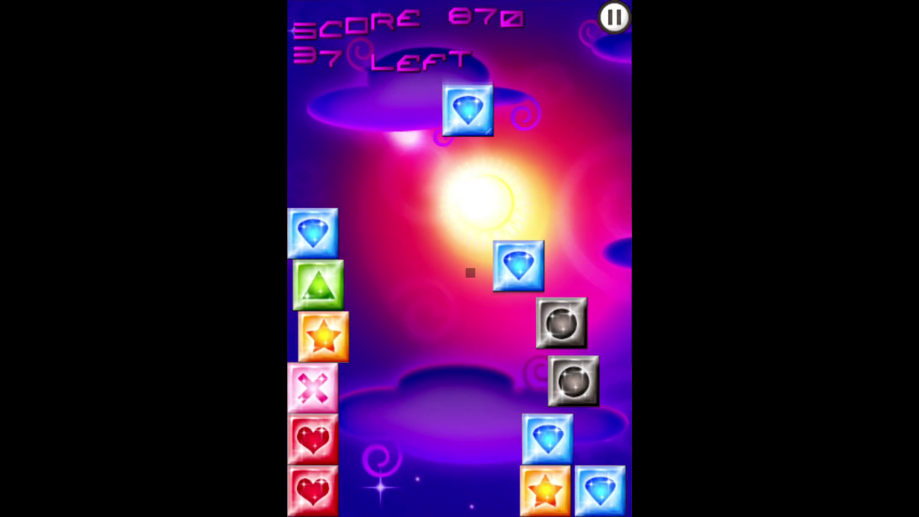
left_click_drag(518, 283, 435, 332)
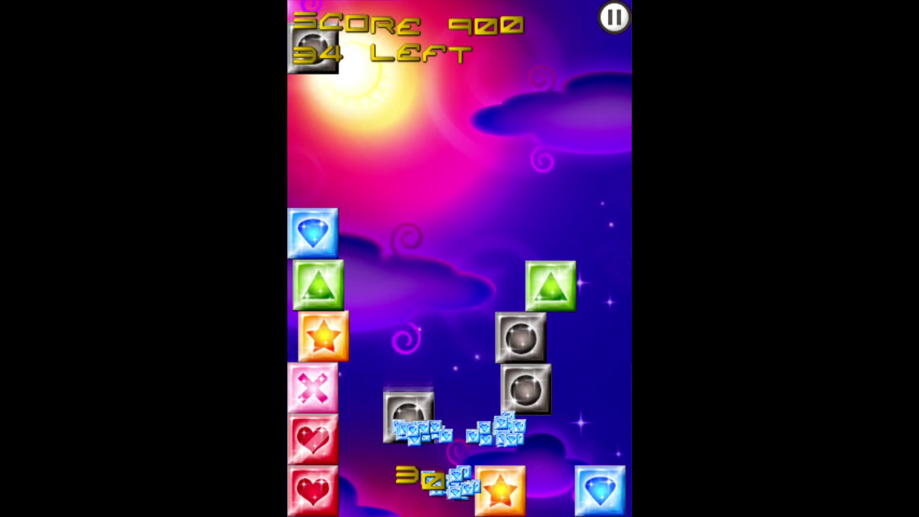
left_click_drag(403, 488, 500, 368)
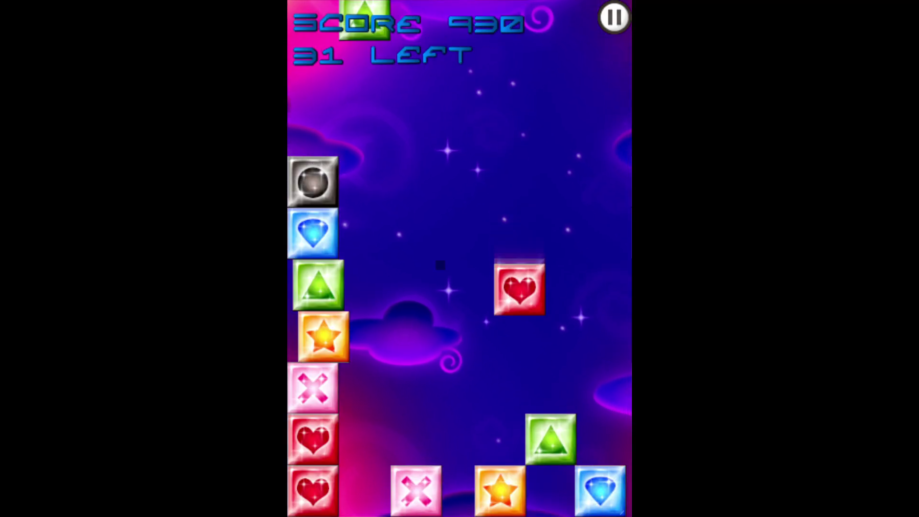